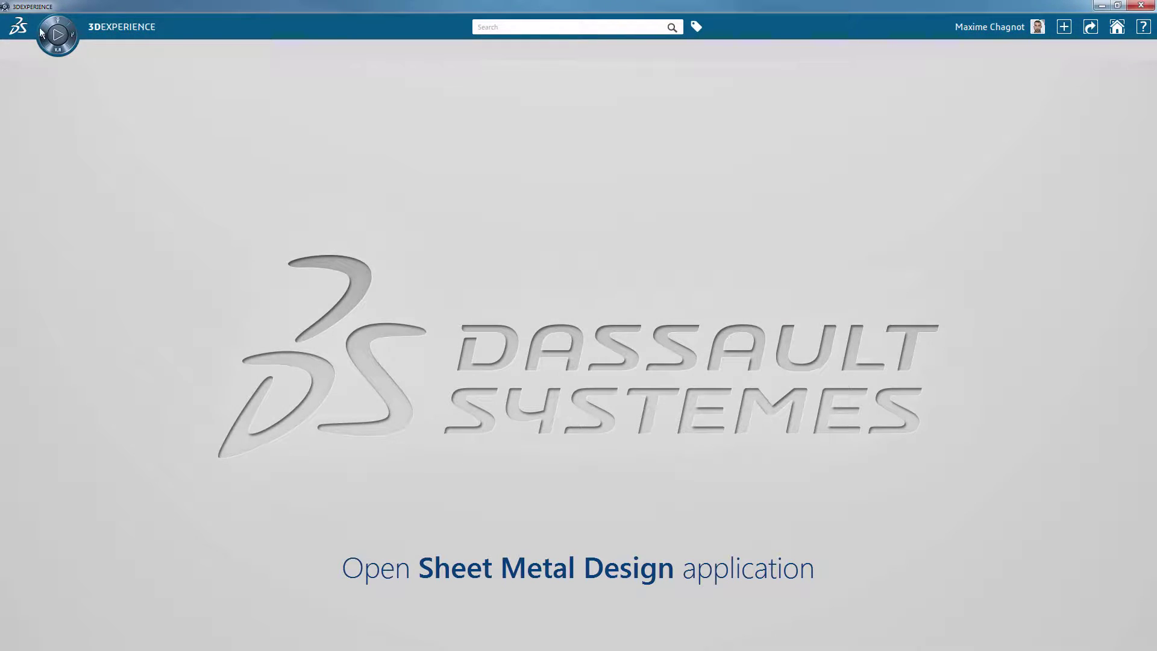
# Launch Sheet Metal Design from the compass with a new 3D part titled Grid
pyautogui.click(45, 31)
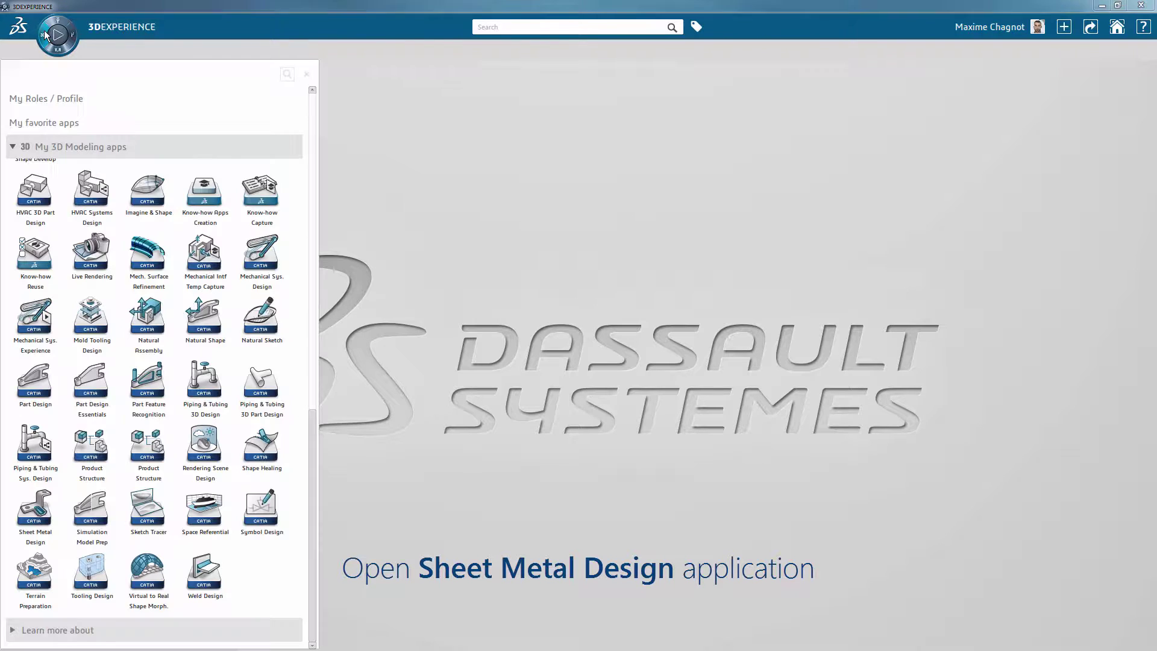
pyautogui.click(42, 506)
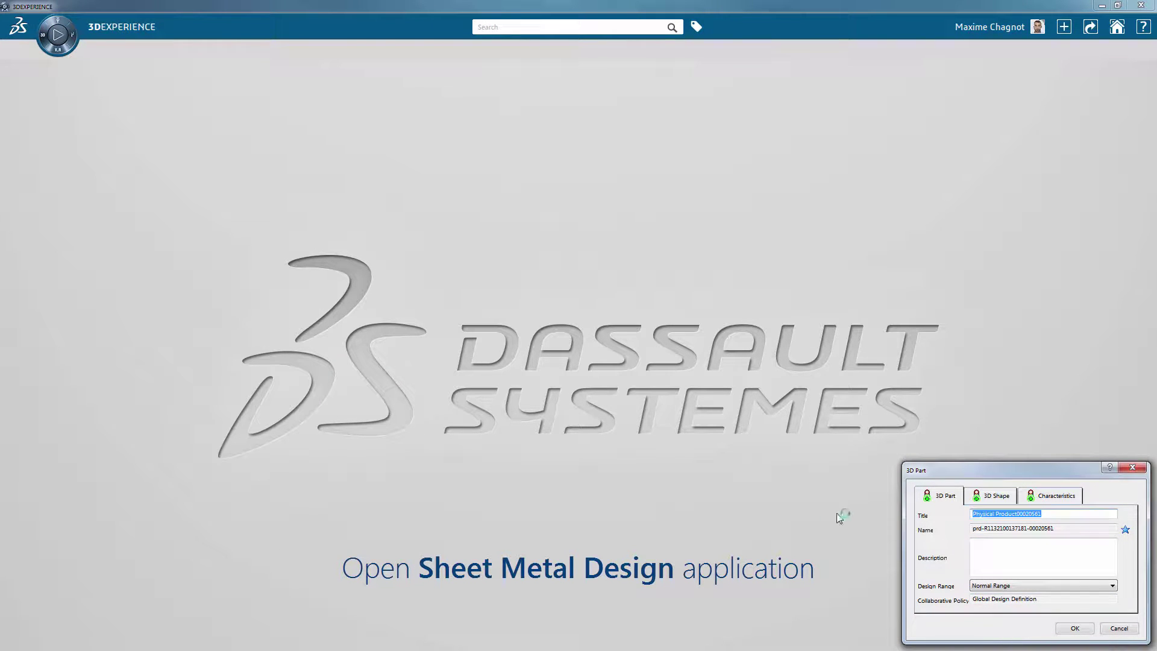
pyautogui.write('Grid')
pyautogui.press('Return')
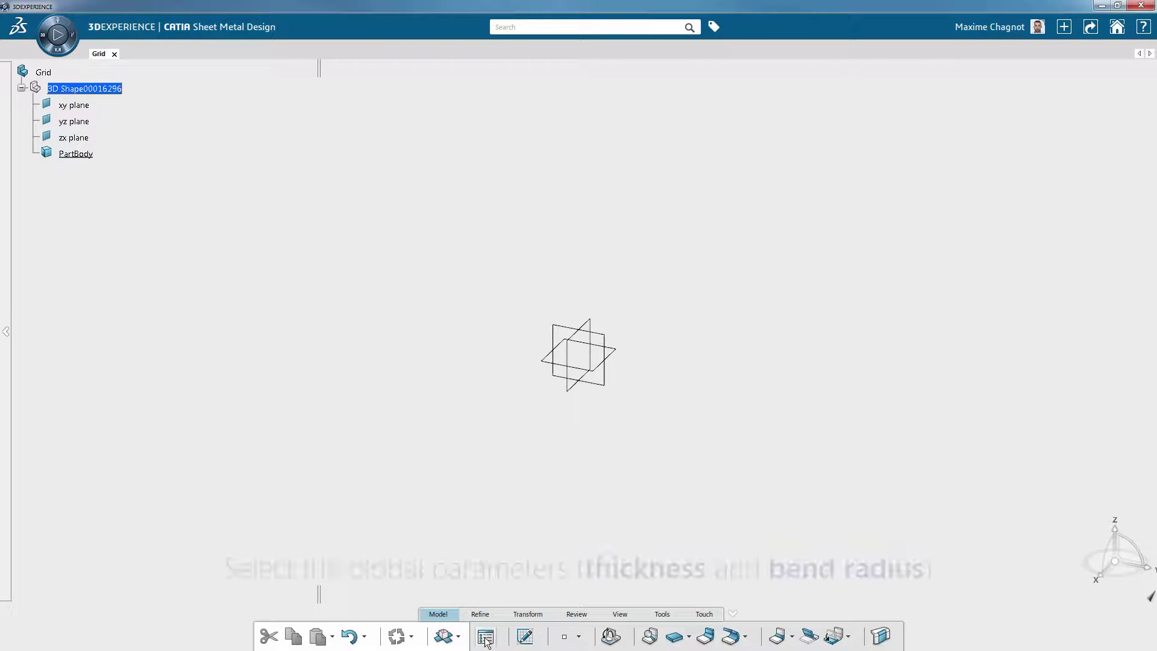
# Set sheet metal parameters to 0.3 mm thickness and 4 mm bend radius, then select the zx plane
pyautogui.click(486, 636)
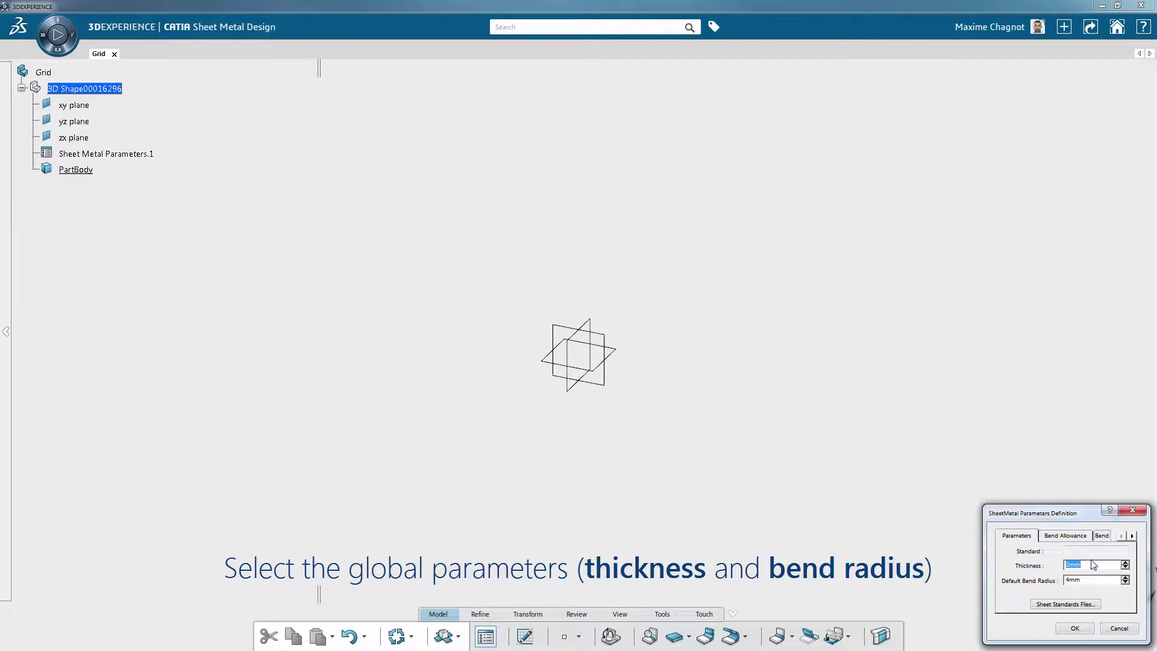
pyautogui.write('0.3')
pyautogui.press('Tab')
pyautogui.click(1065, 622)
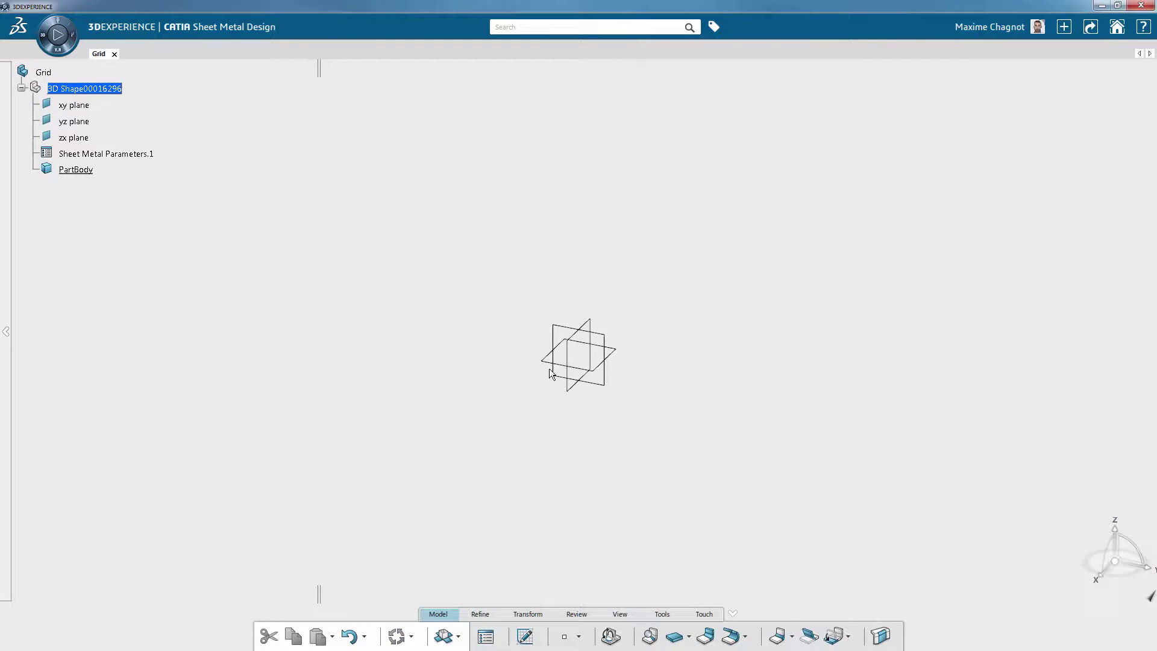
pyautogui.click(578, 395)
# On a new zx-plane sketch, draw a centred rectangle from the origin
pyautogui.click(525, 637)
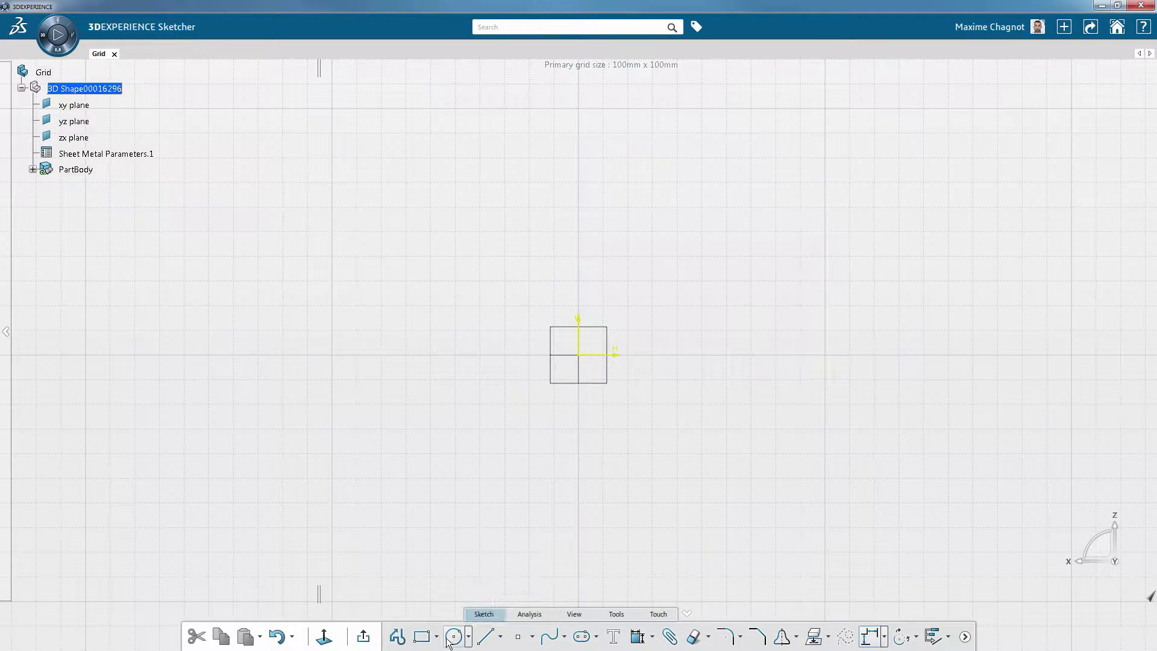
pyautogui.click(438, 637)
pyautogui.click(458, 522)
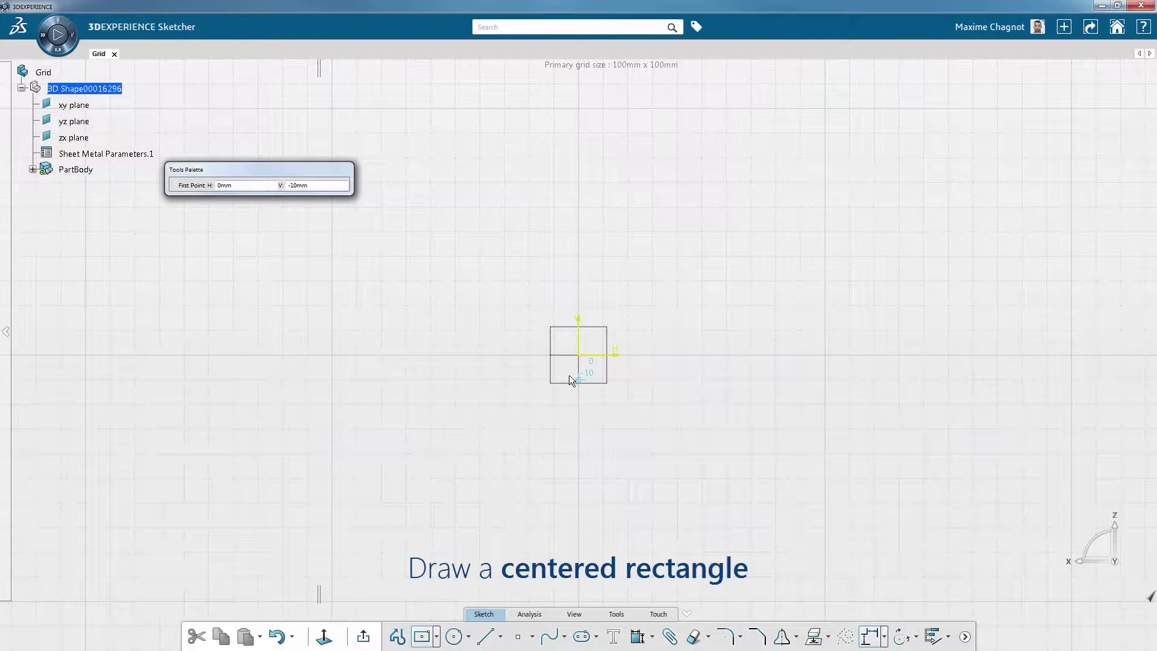
pyautogui.click(579, 357)
pyautogui.click(825, 230)
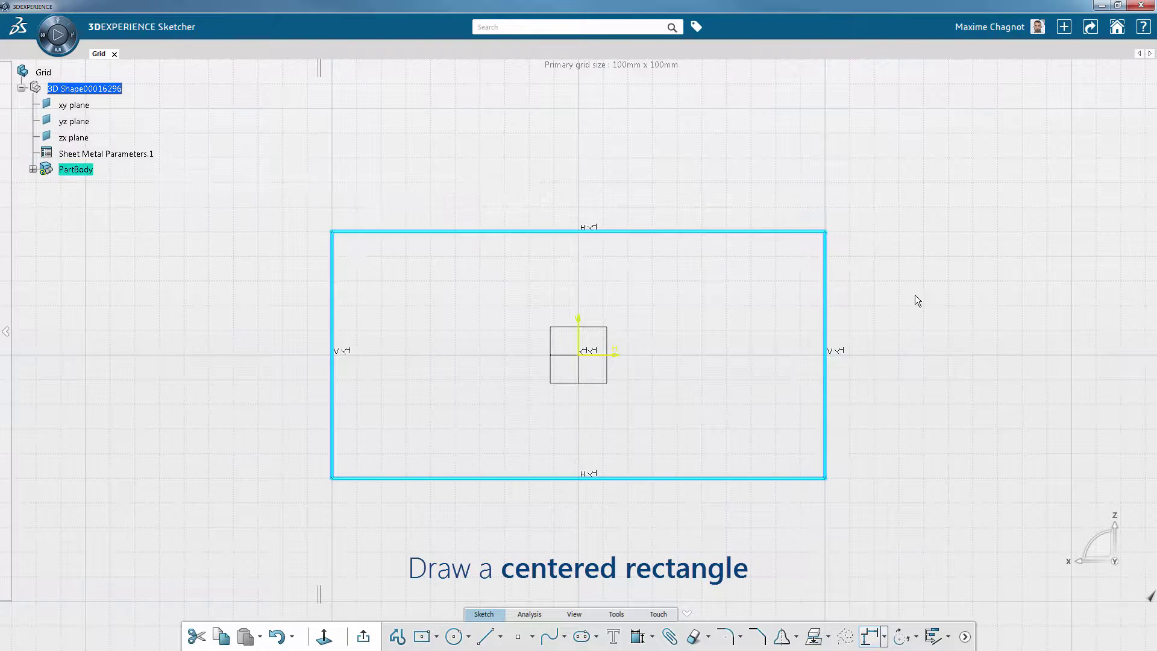
# Dimension the rectangle 400 wide by 250 high and exit the sketch
pyautogui.click(669, 231)
pyautogui.click(814, 191)
pyautogui.click(638, 194)
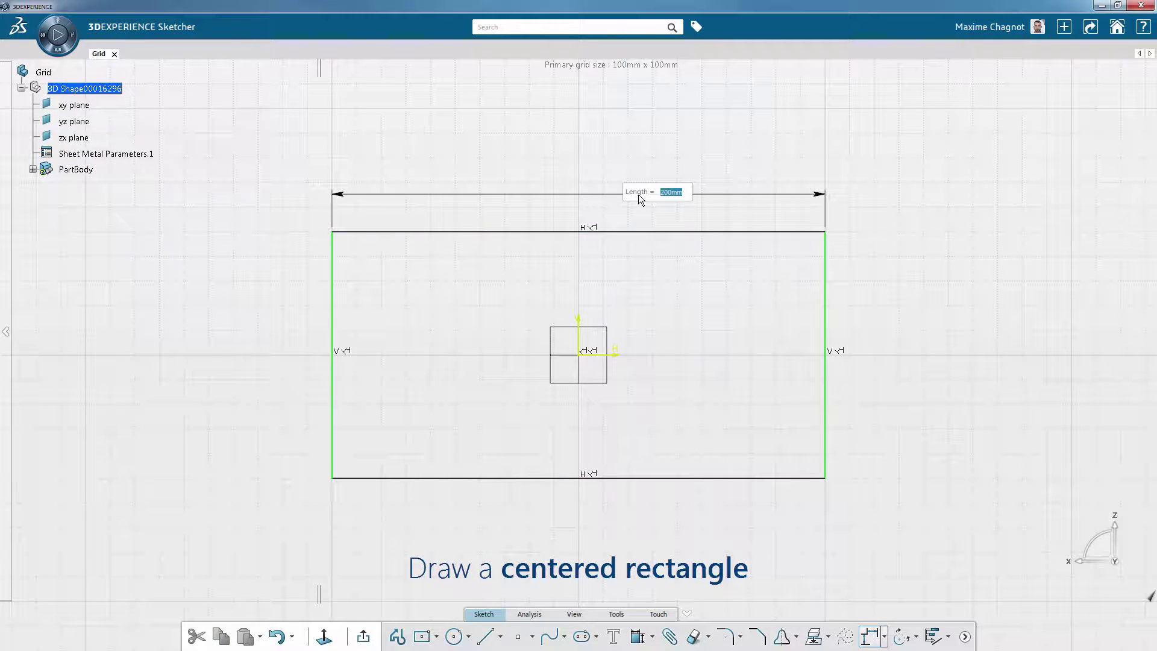
pyautogui.write('400')
pyautogui.press('Return')
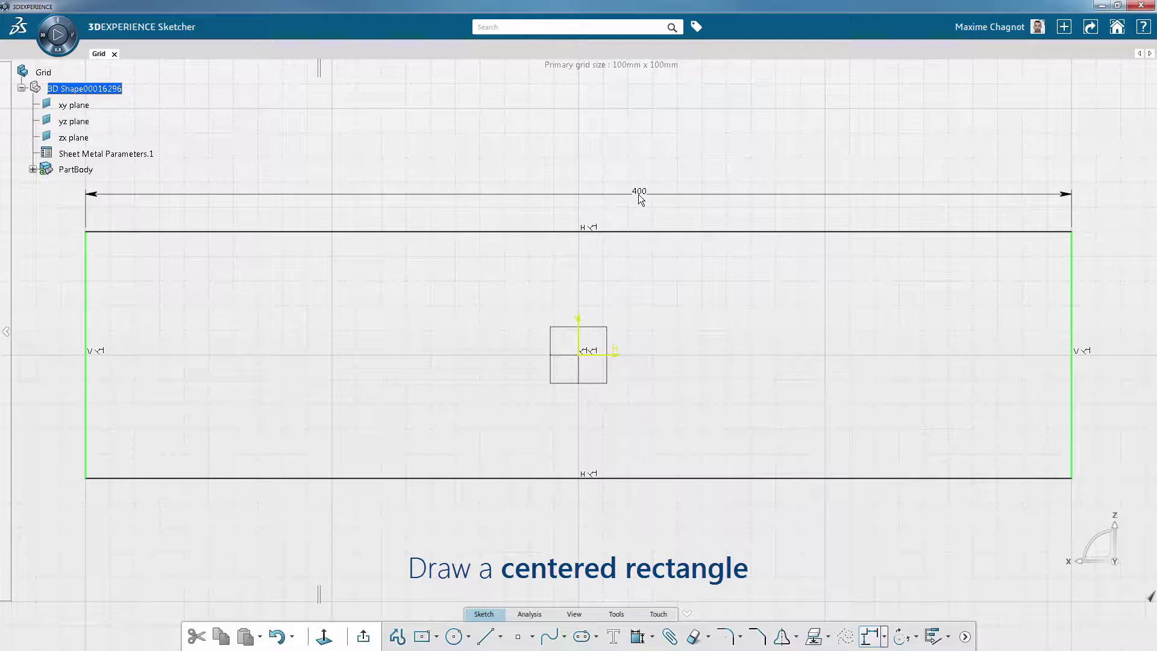
pyautogui.scroll(-2, 736, 342)
pyautogui.click(842, 317)
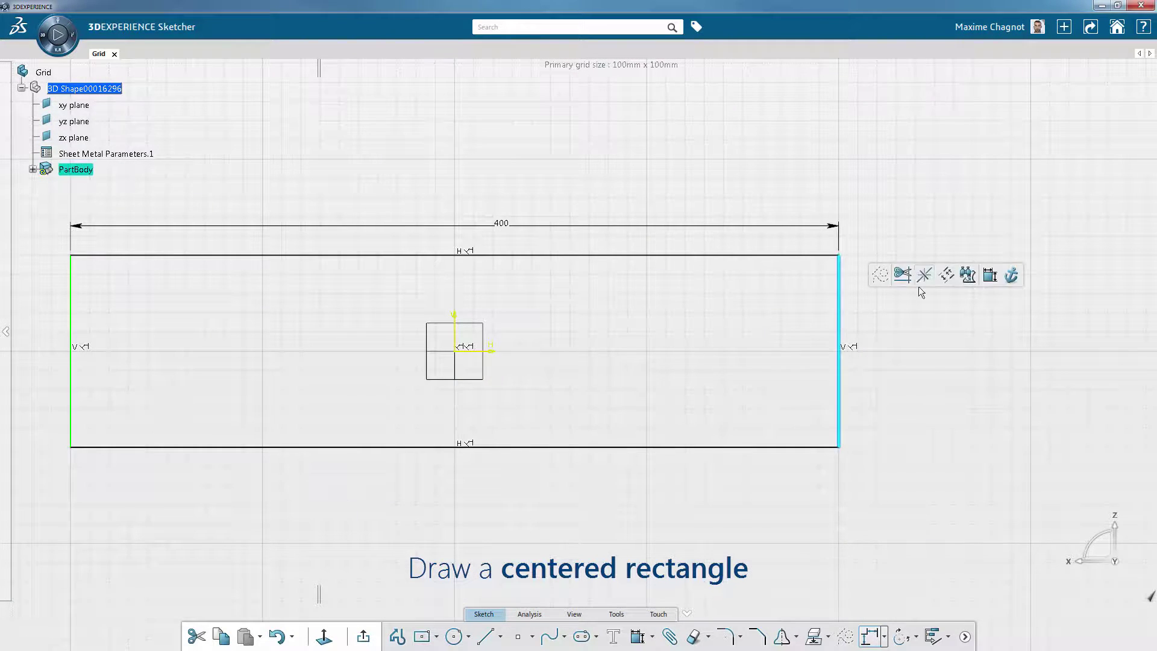
pyautogui.click(968, 282)
pyautogui.click(921, 299)
pyautogui.write('250')
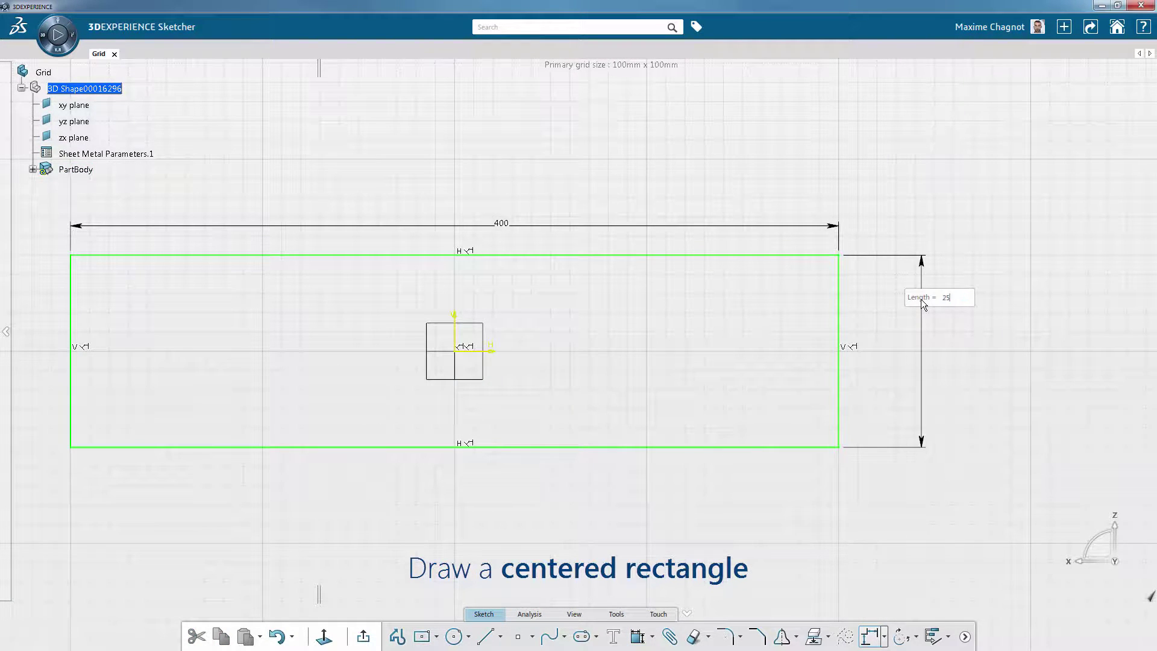
pyautogui.press('Return')
pyautogui.moveTo(675, 302); pyautogui.dragTo(688, 295, button='middle')
pyautogui.scroll(-2, 687, 295)
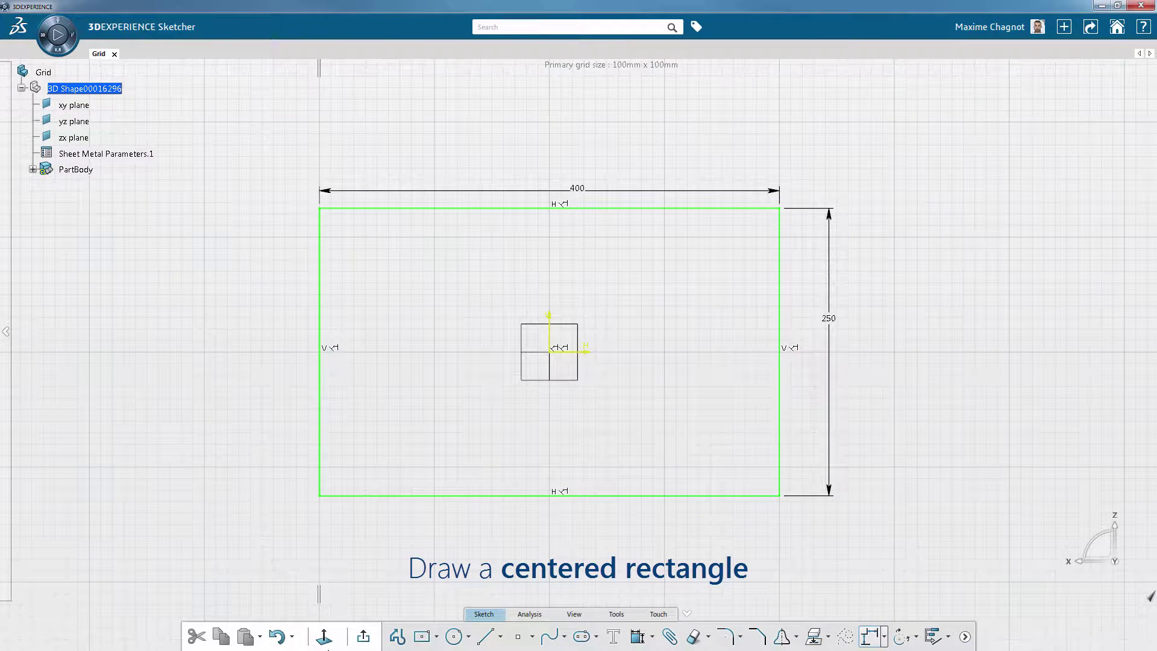
pyautogui.click(363, 636)
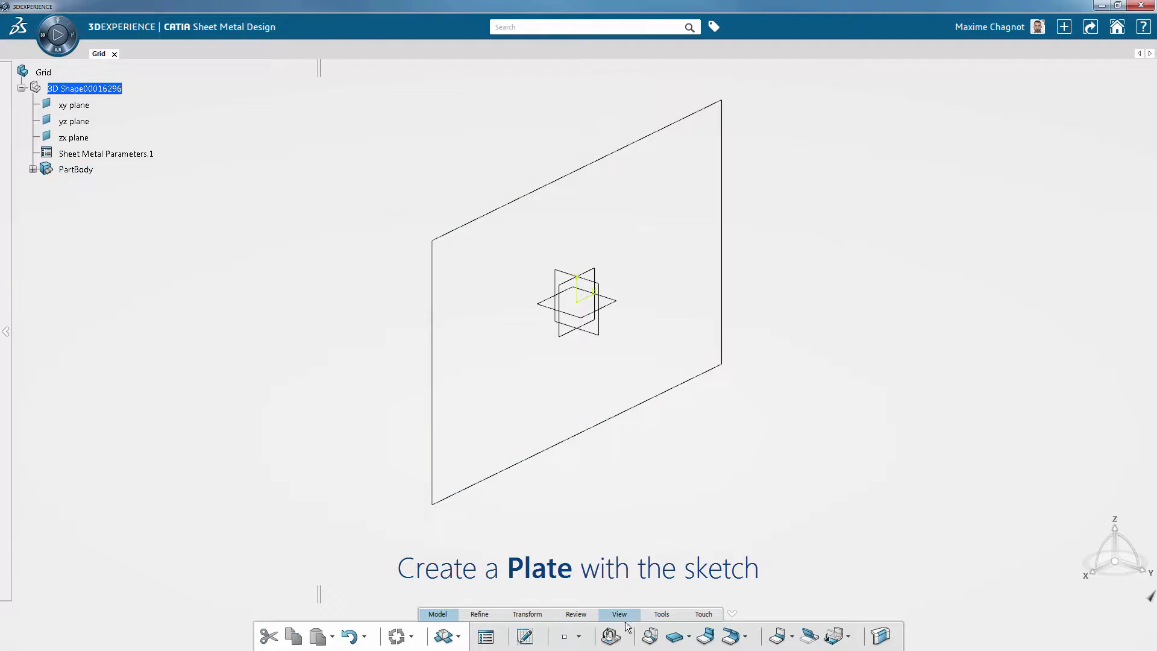
# Create flat wall Wall.1 from Sketch.1 and expand PartBody to reveal its sketch
pyautogui.click(673, 636)
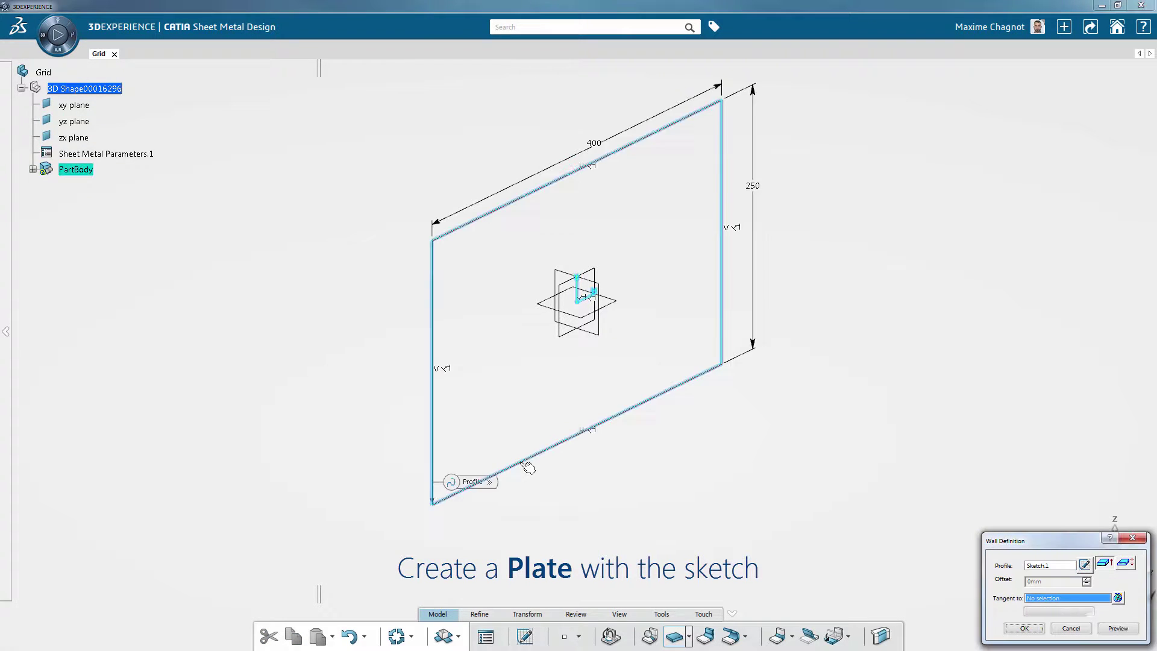
pyautogui.click(480, 481)
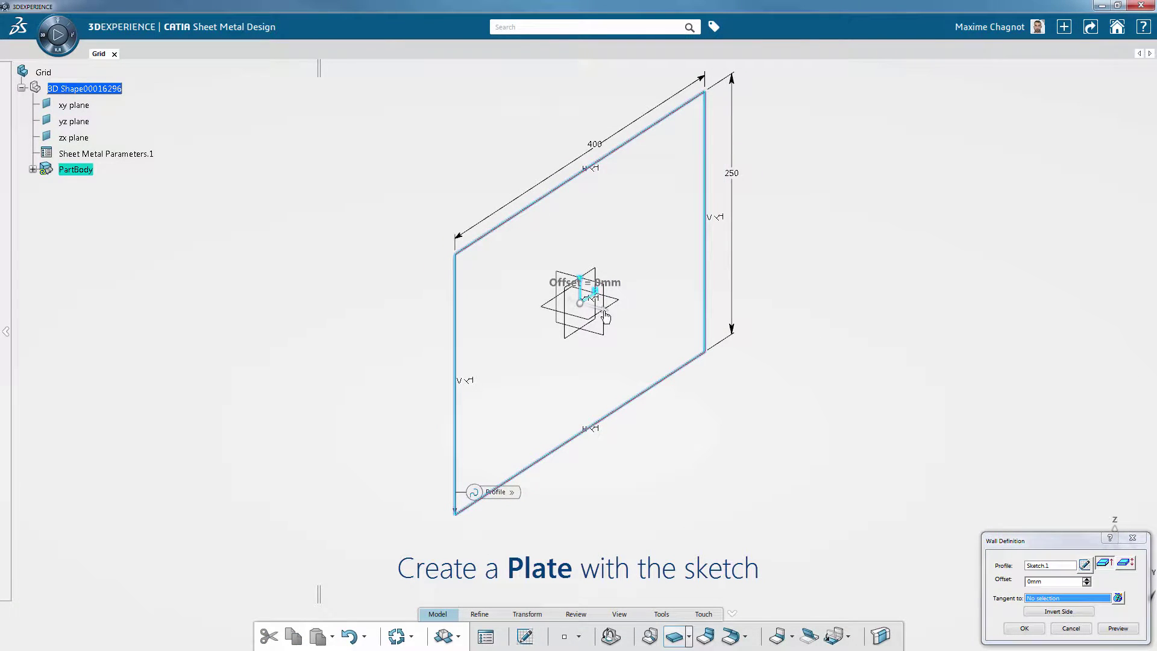
pyautogui.click(1025, 628)
pyautogui.moveTo(802, 520); pyautogui.dragTo(691, 468, button='middle')
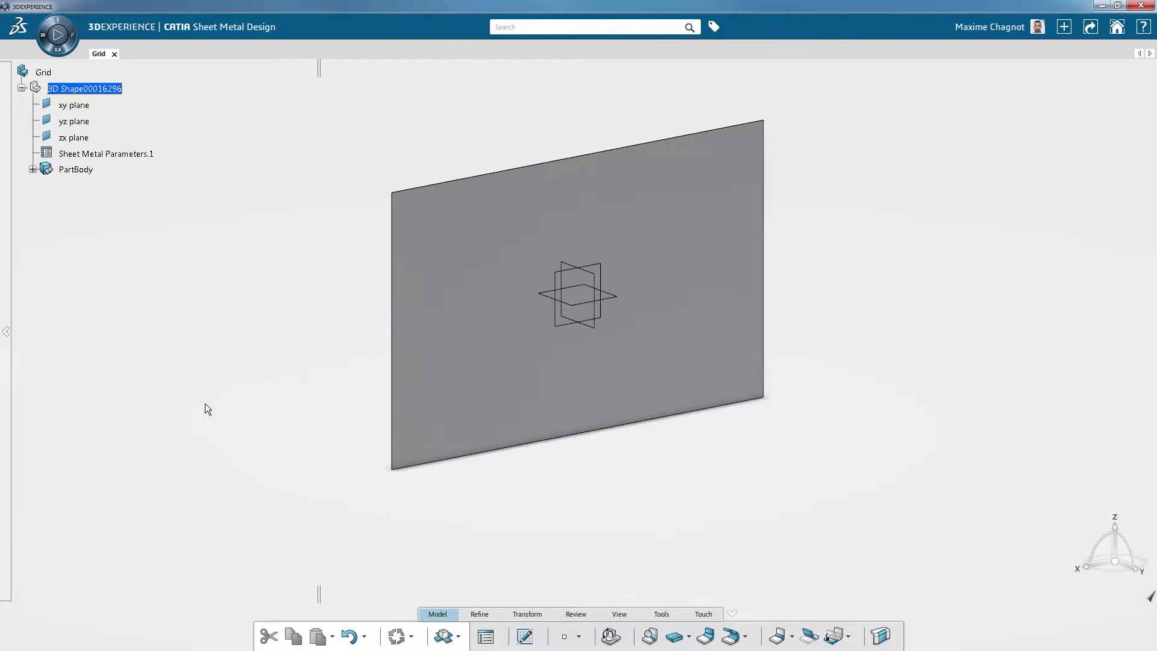
pyautogui.click(33, 169)
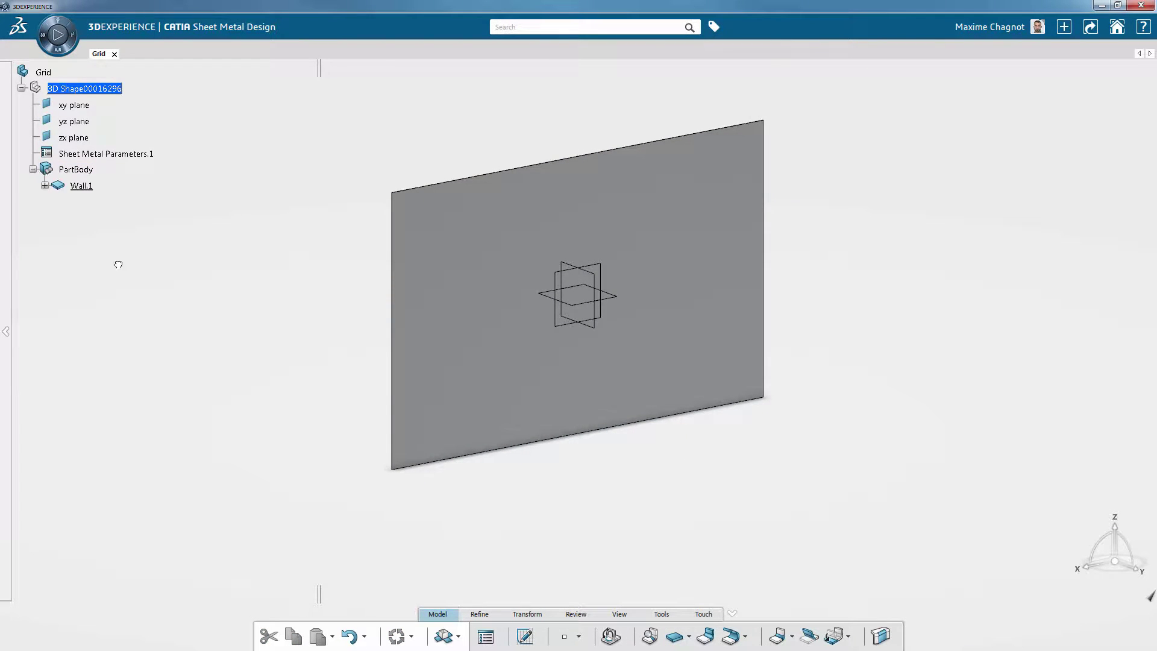
pyautogui.click(45, 186)
# In Sketch.1, fillet all four rectangle corners with radius 20 and select the left fillet centres
pyautogui.doubleClick(96, 201)
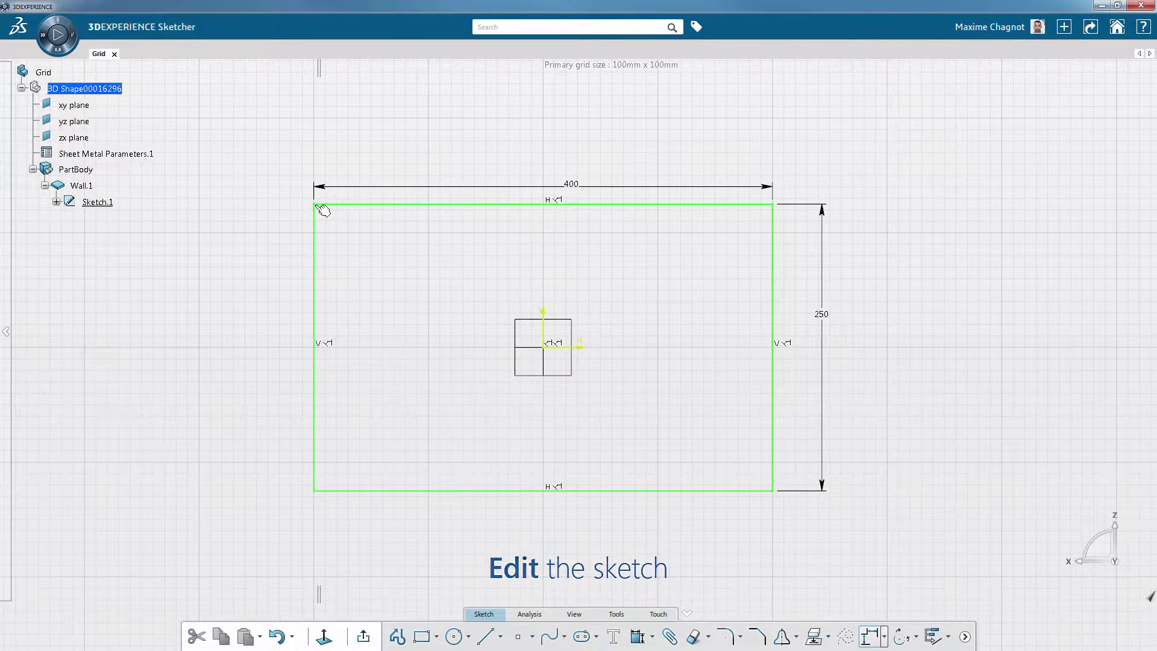
pyautogui.click(319, 207)
pyautogui.keyDown('ctrl'); pyautogui.click(314, 491); pyautogui.keyUp('ctrl')
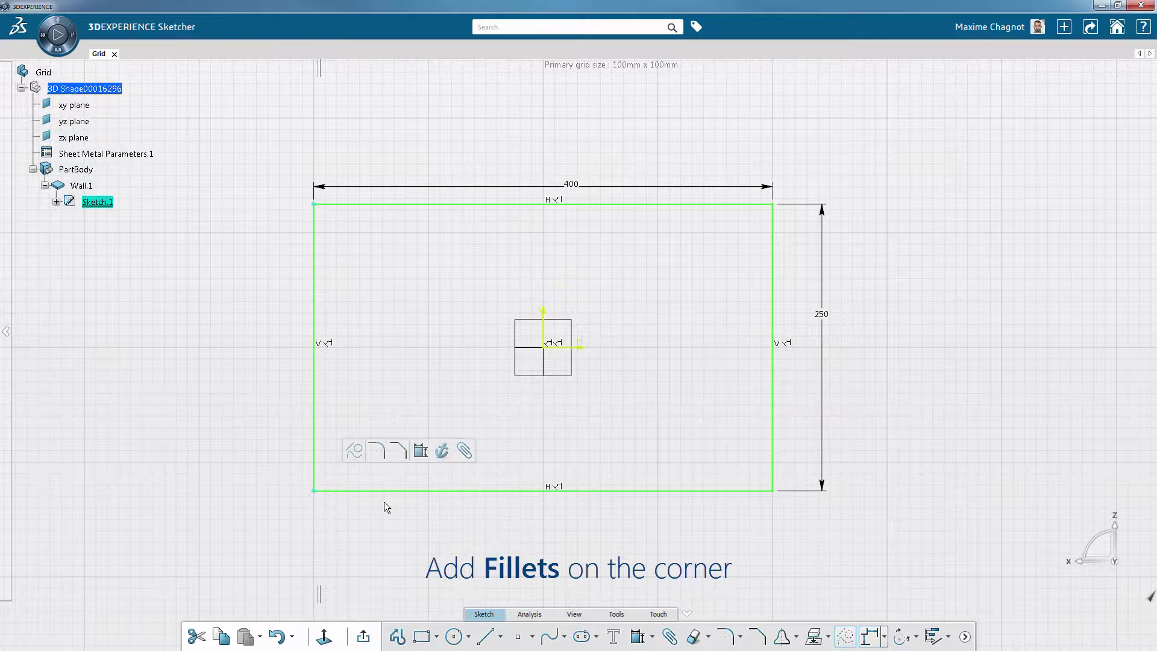
pyautogui.keyDown('ctrl'); pyautogui.click(773, 491); pyautogui.keyUp('ctrl')
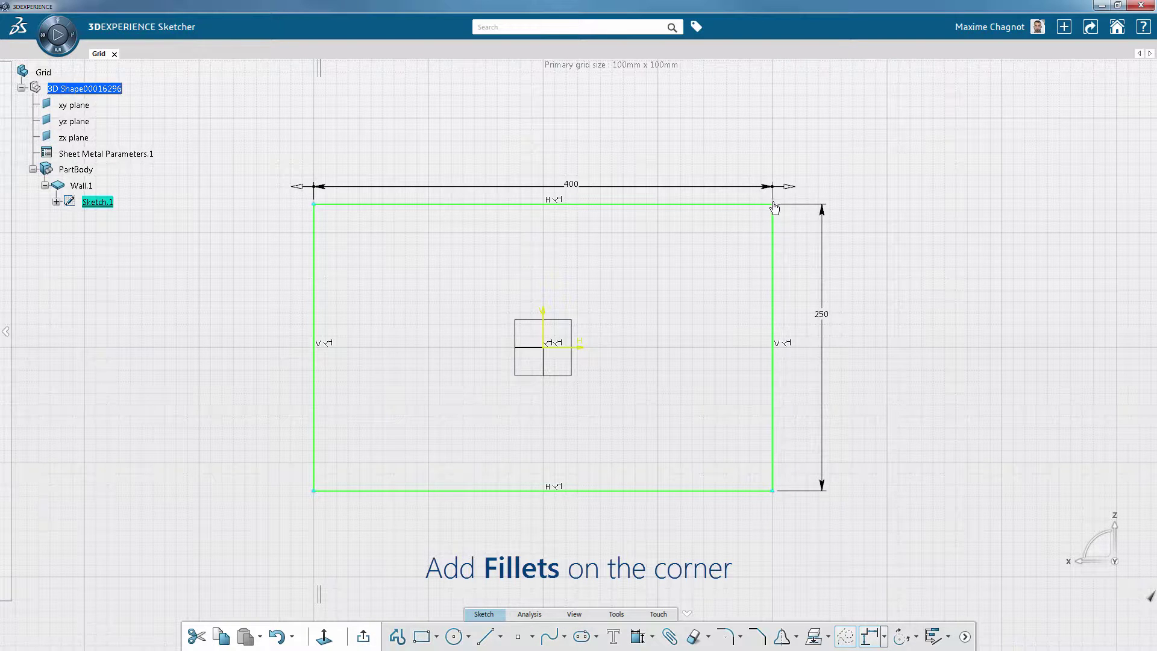
pyautogui.keyDown('ctrl'); pyautogui.click(774, 206); pyautogui.keyUp('ctrl')
pyautogui.click(837, 165)
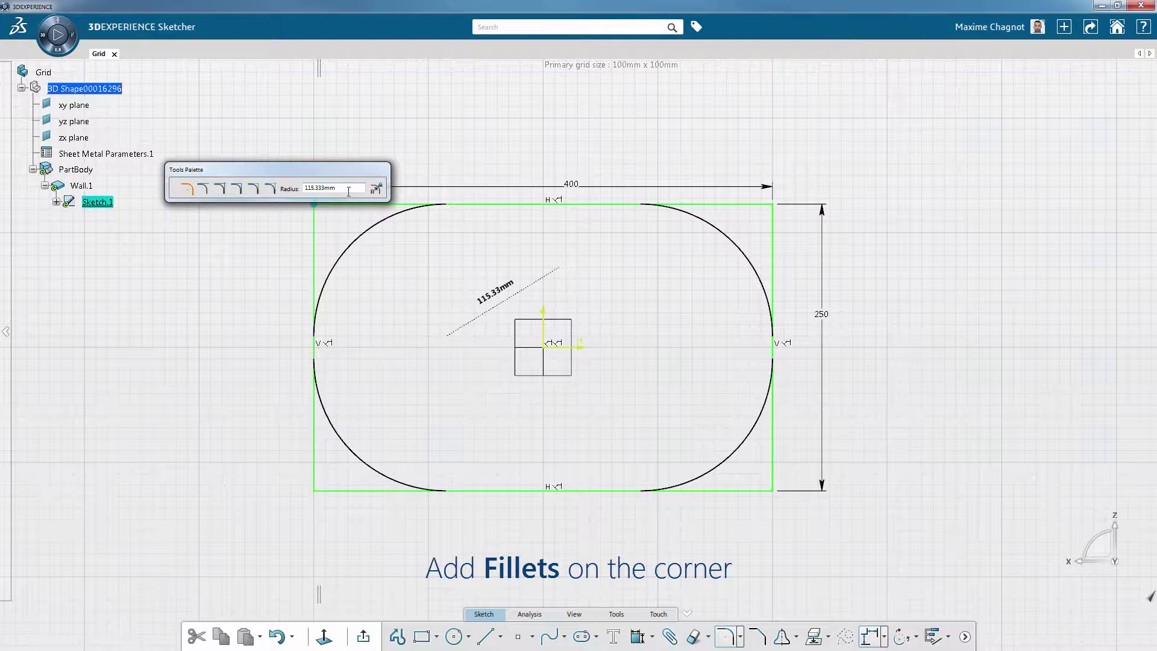
pyautogui.write('20')
pyautogui.press('Return')
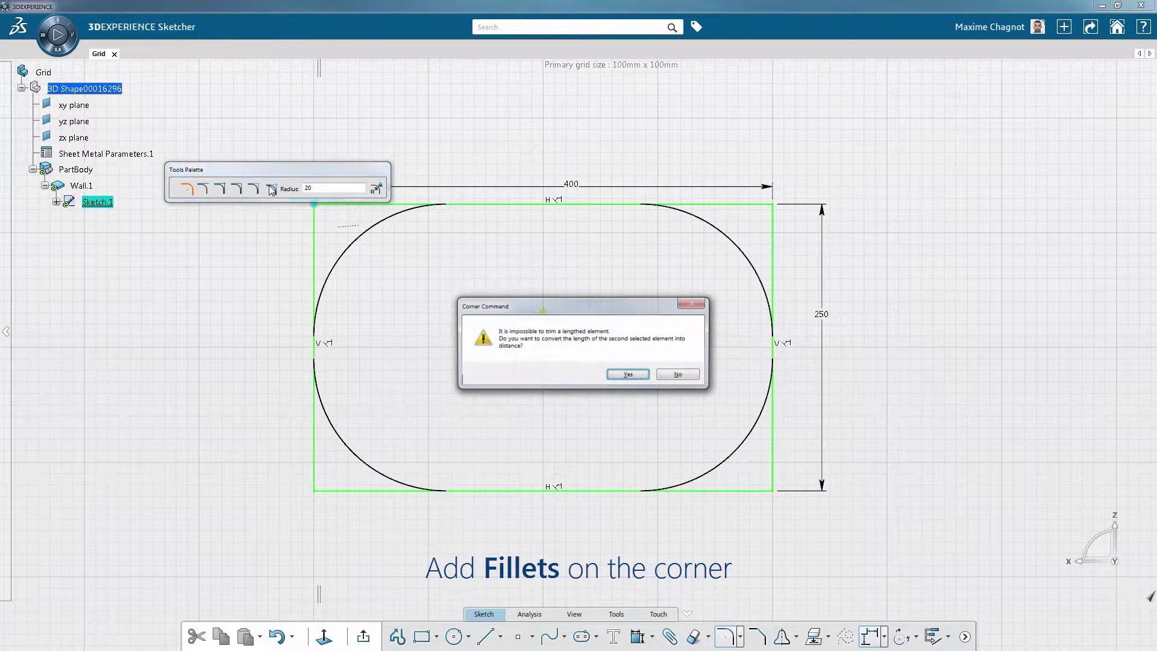
pyautogui.press('Return')
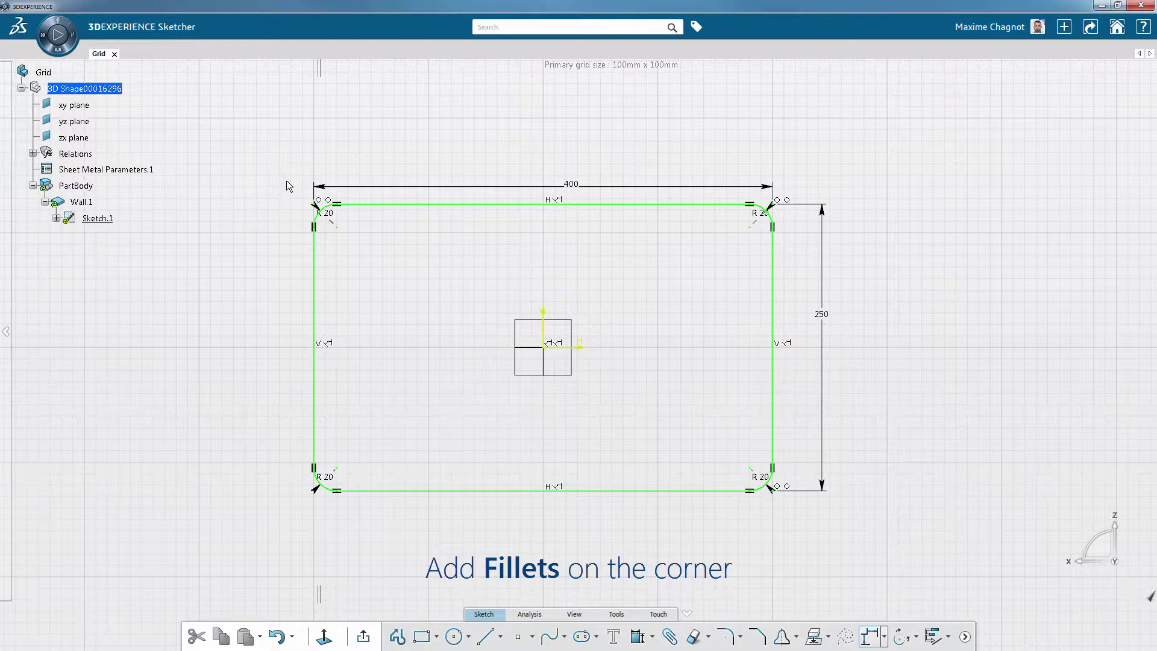
pyautogui.click(336, 227)
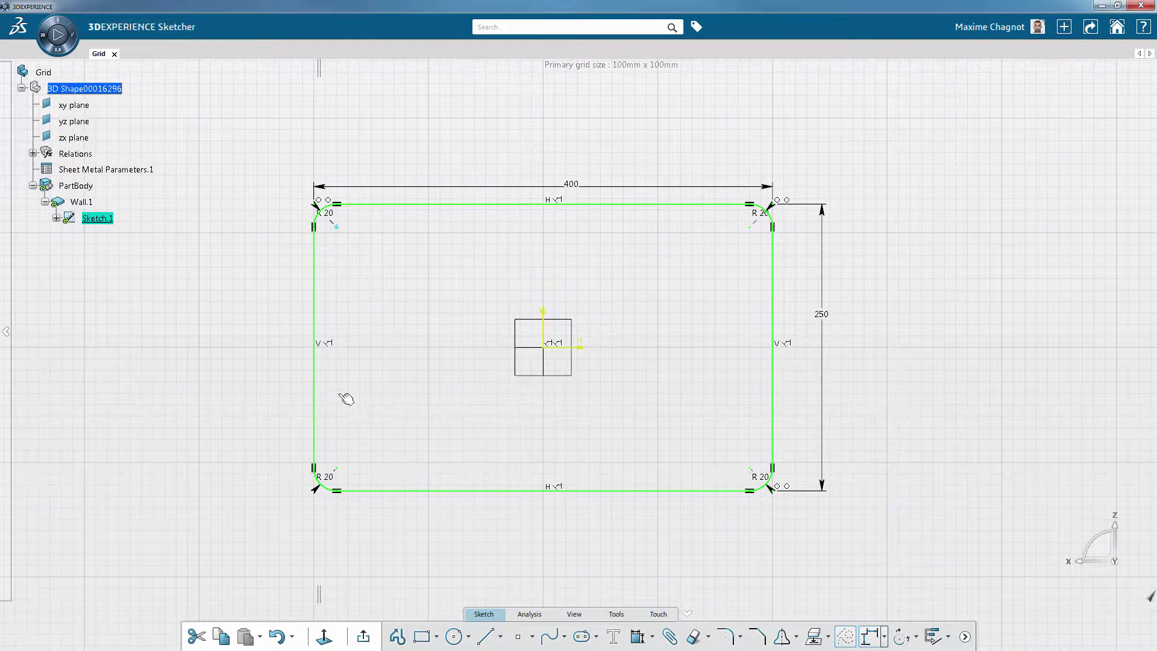
pyautogui.keyDown('ctrl'); pyautogui.click(337, 469); pyautogui.keyUp('ctrl')
# Add the right fillet centres and make all four centre points output features
pyautogui.keyDown('ctrl'); pyautogui.click(750, 469); pyautogui.keyUp('ctrl')
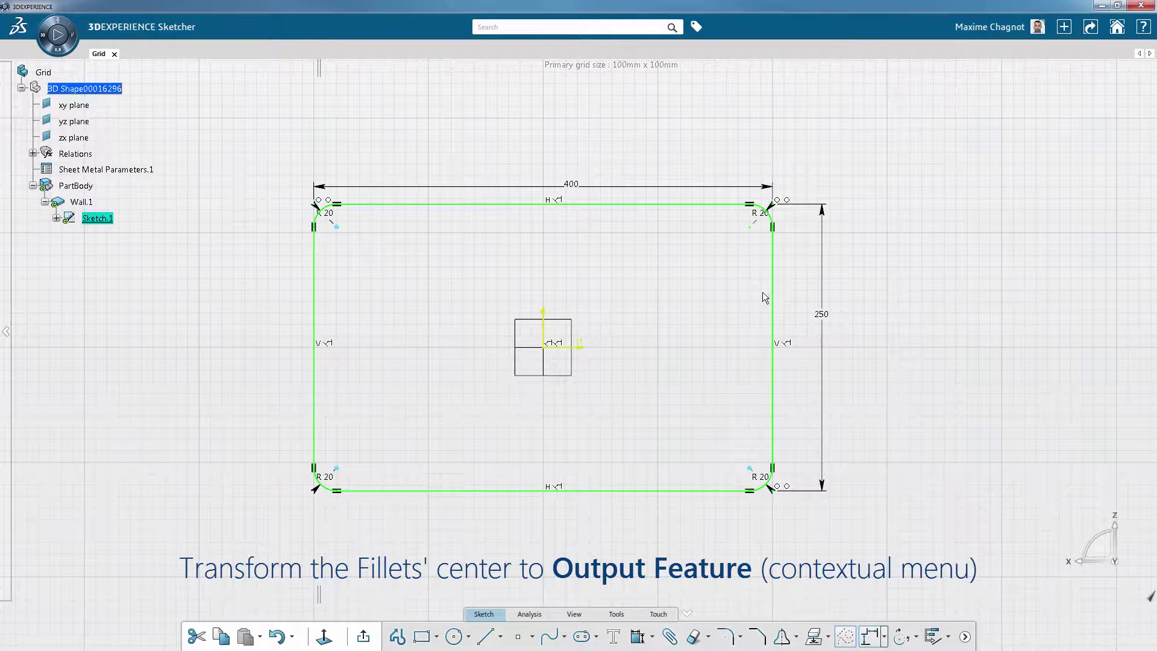
pyautogui.keyDown('ctrl'); pyautogui.click(751, 227); pyautogui.keyUp('ctrl')
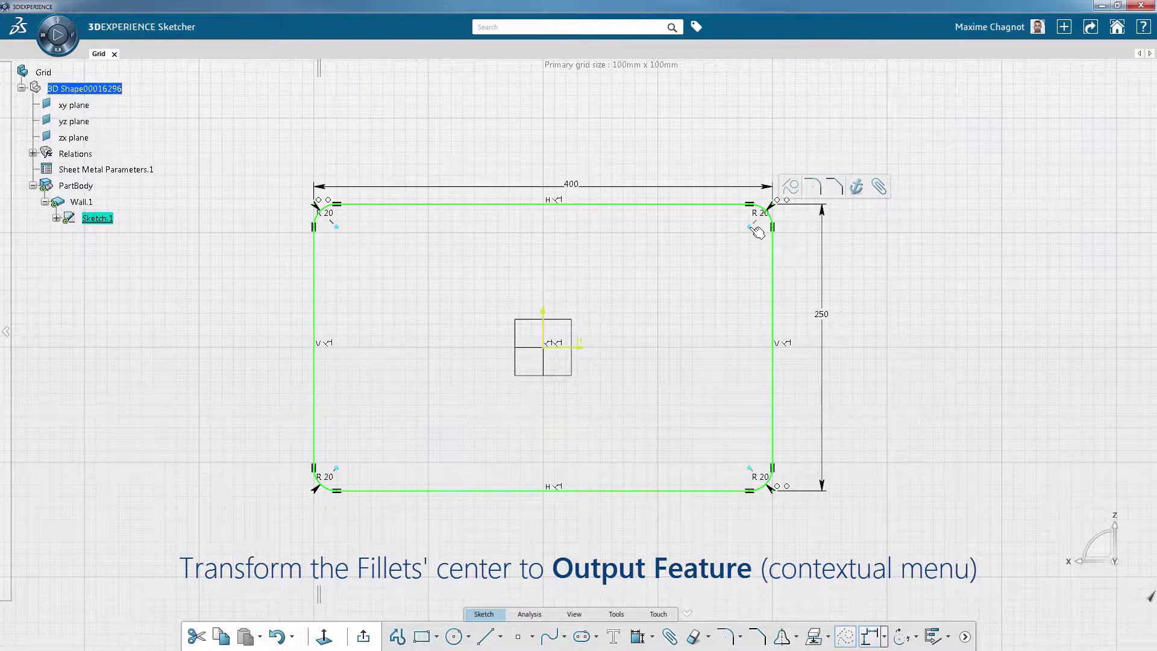
pyautogui.rightClick(751, 228)
pyautogui.moveTo(801, 411)
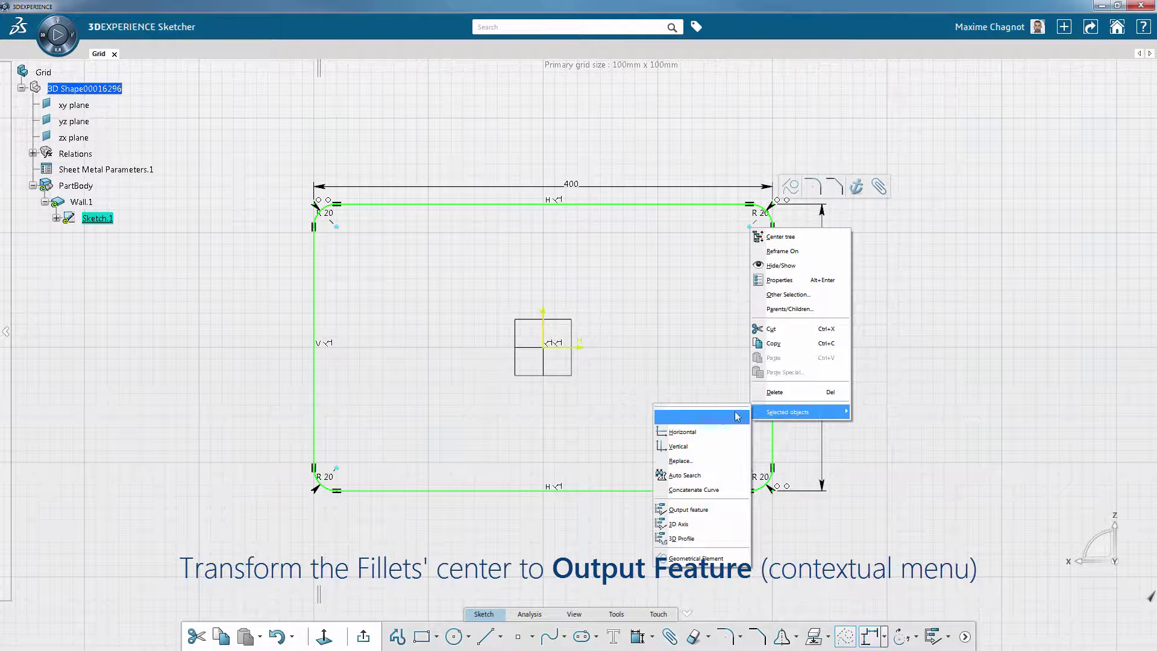
pyautogui.click(685, 510)
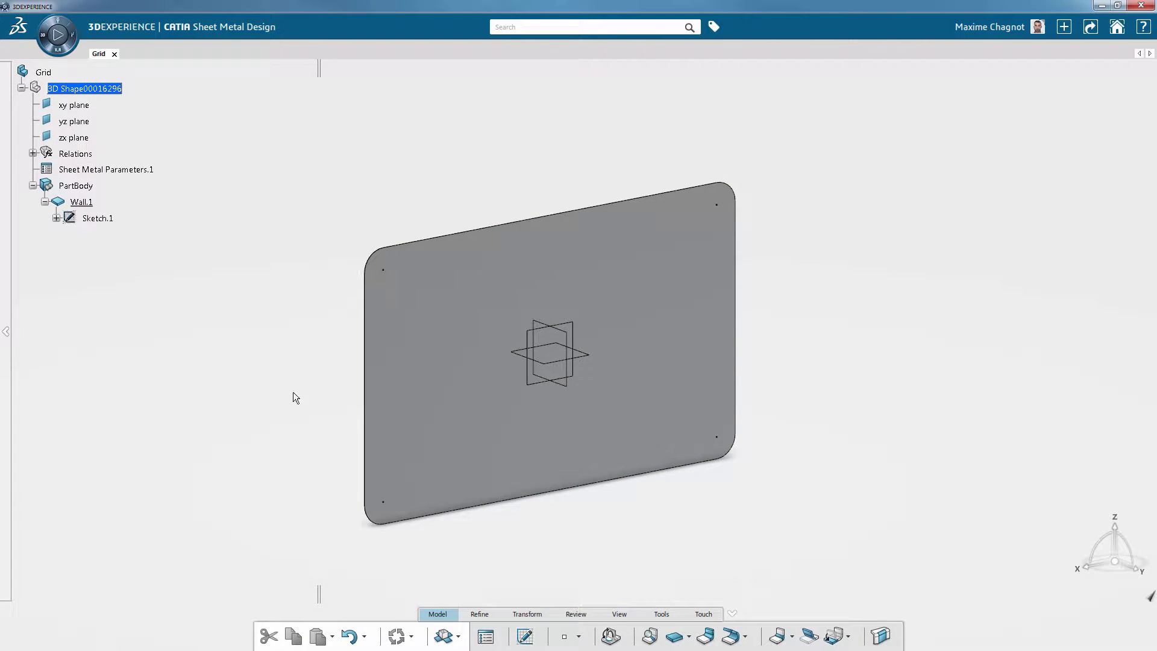
# Create a 15 mm diameter hole at the plate's top-left corner point
pyautogui.click(479, 613)
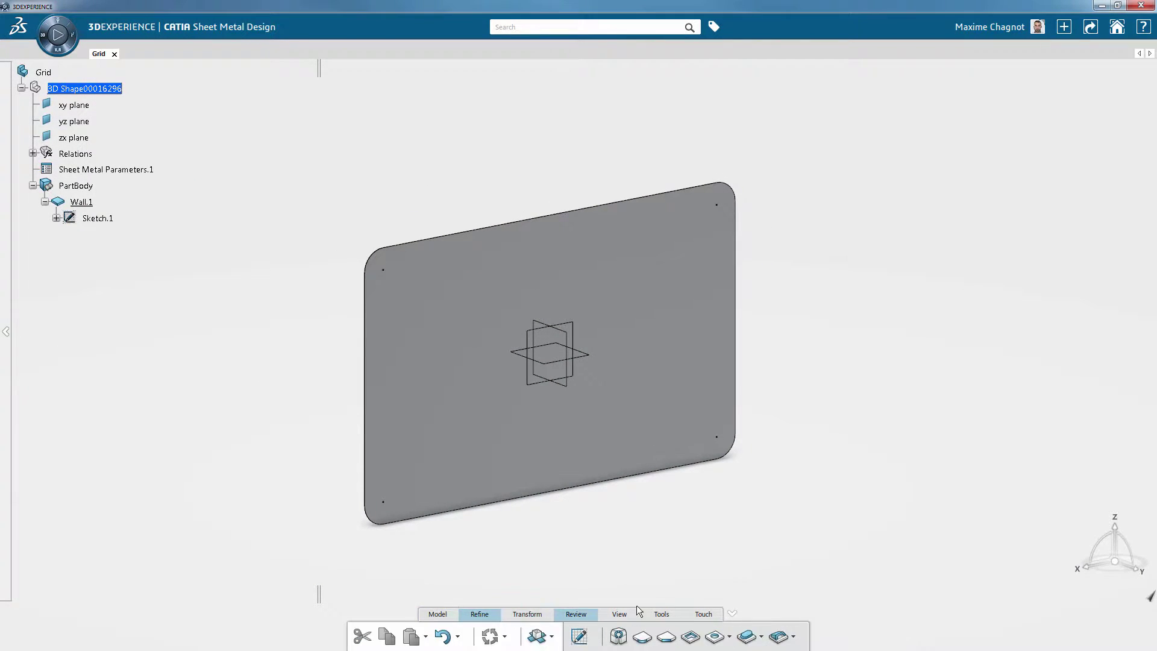
pyautogui.click(717, 639)
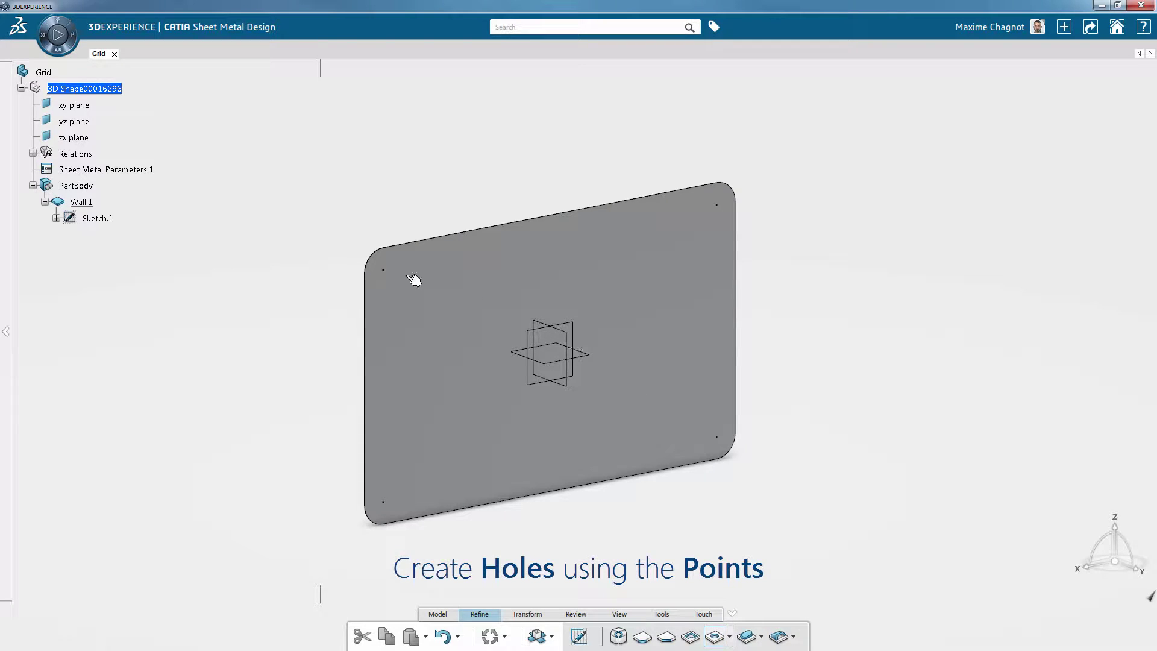
pyautogui.click(385, 270)
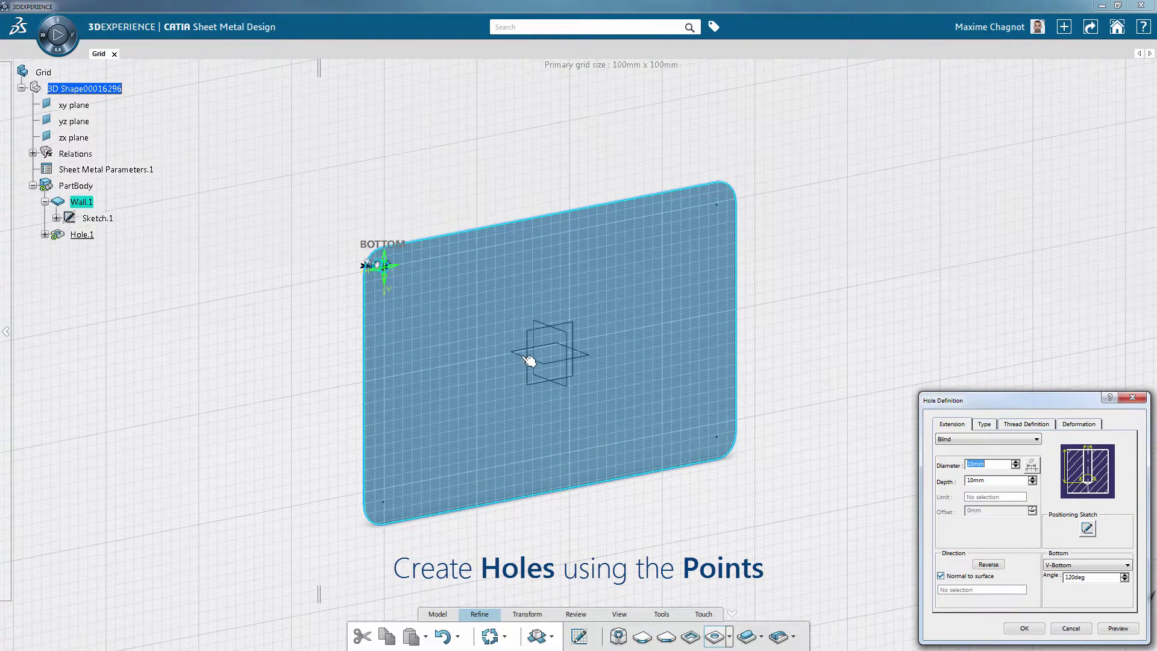
pyautogui.moveTo(733, 455); pyautogui.dragTo(695, 440, button='middle')
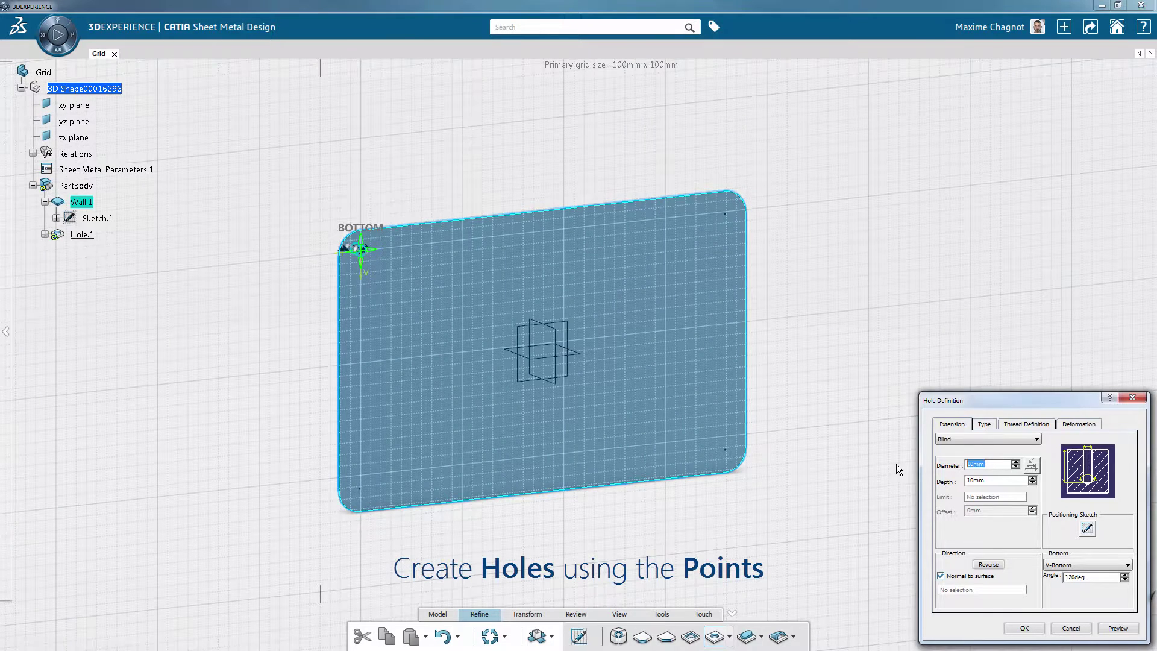
pyautogui.write('15')
pyautogui.click(1024, 629)
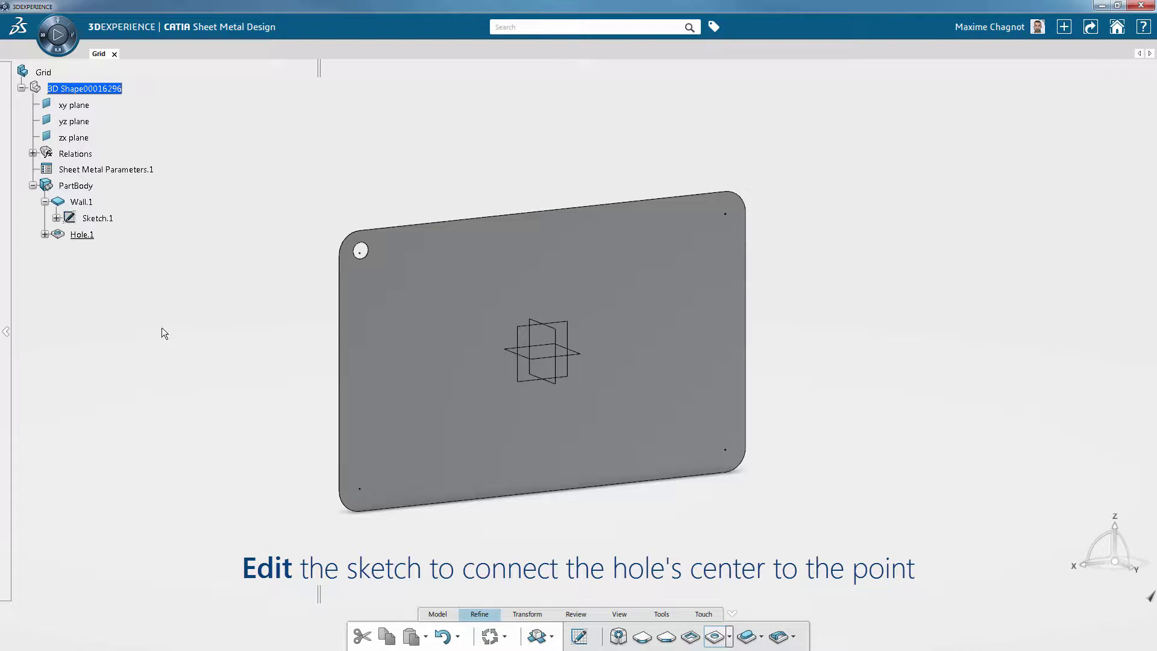
# Edit Hole.1's positioning sketch to make its centre coincident with the corner point
pyautogui.click(45, 234)
pyautogui.doubleClick(87, 237)
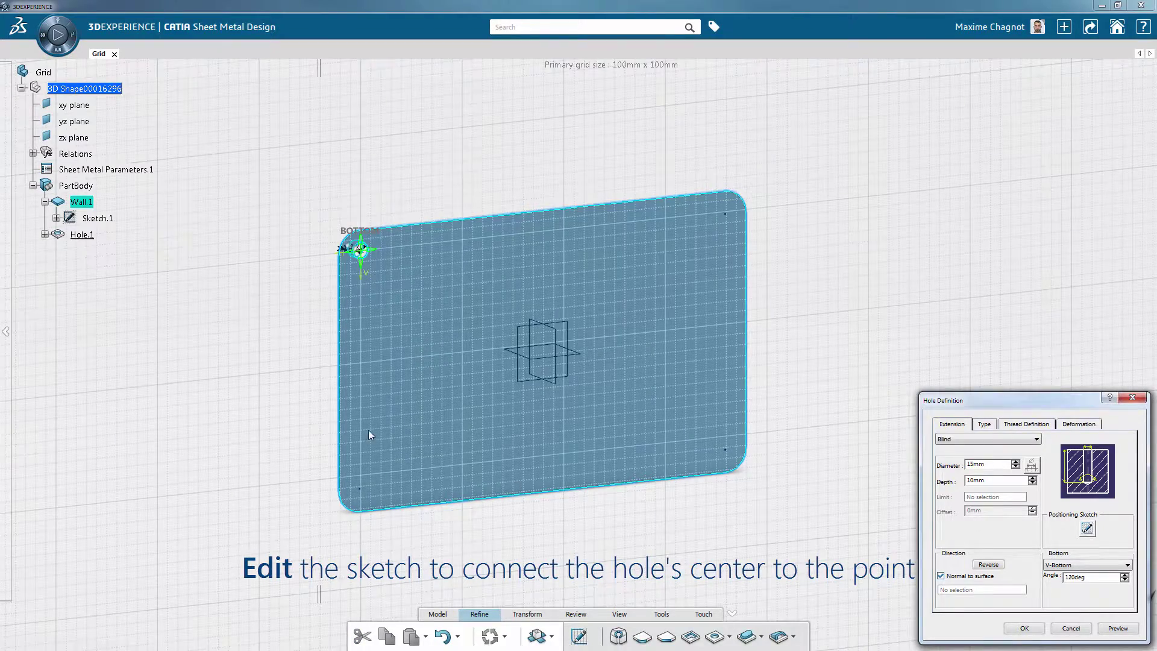
pyautogui.moveTo(713, 504); pyautogui.dragTo(465, 362, button='middle')
pyautogui.scroll(5, 476, 374)
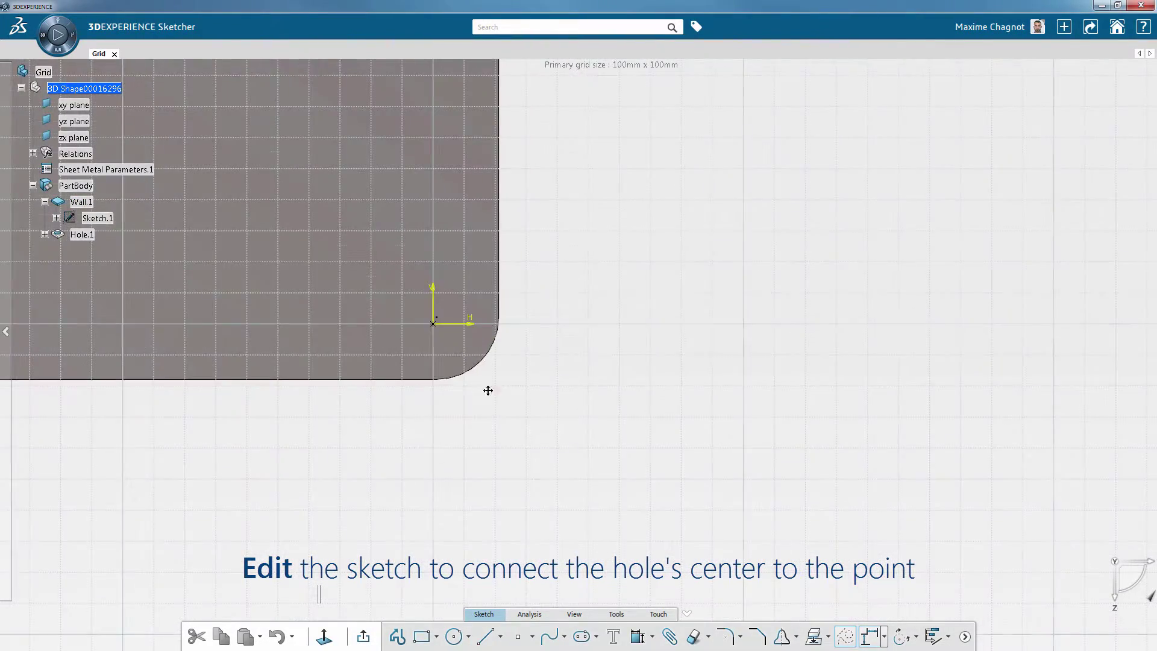
pyautogui.scroll(3, 489, 391)
pyautogui.click(489, 349)
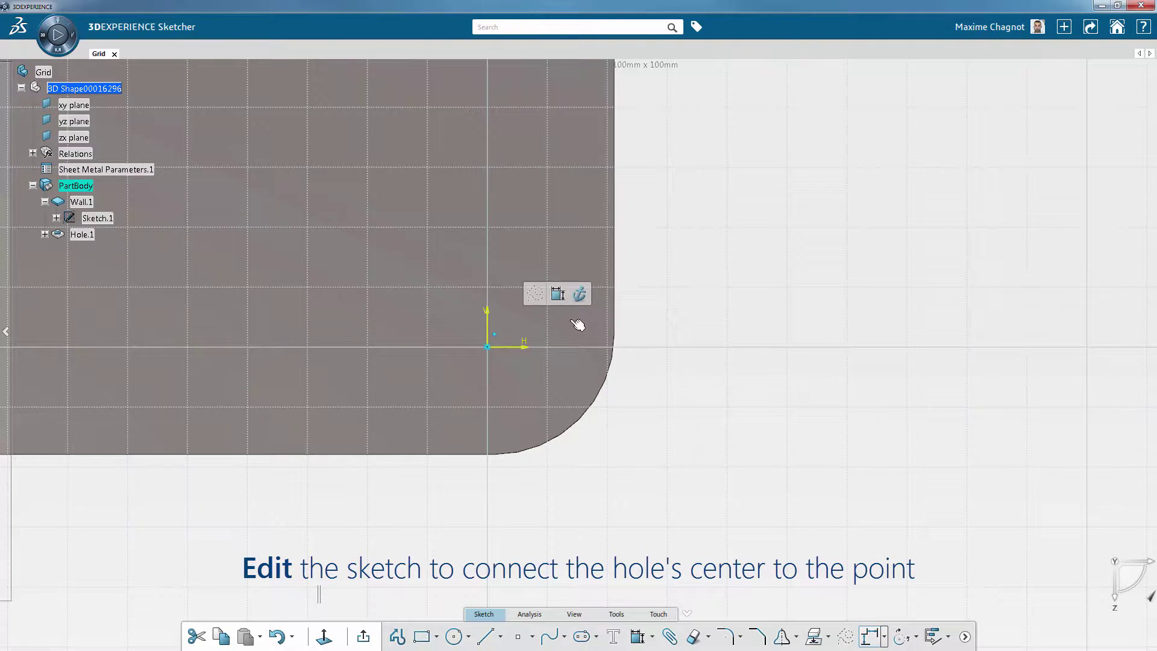
pyautogui.click(562, 300)
pyautogui.rightClick(683, 469)
pyautogui.click(705, 548)
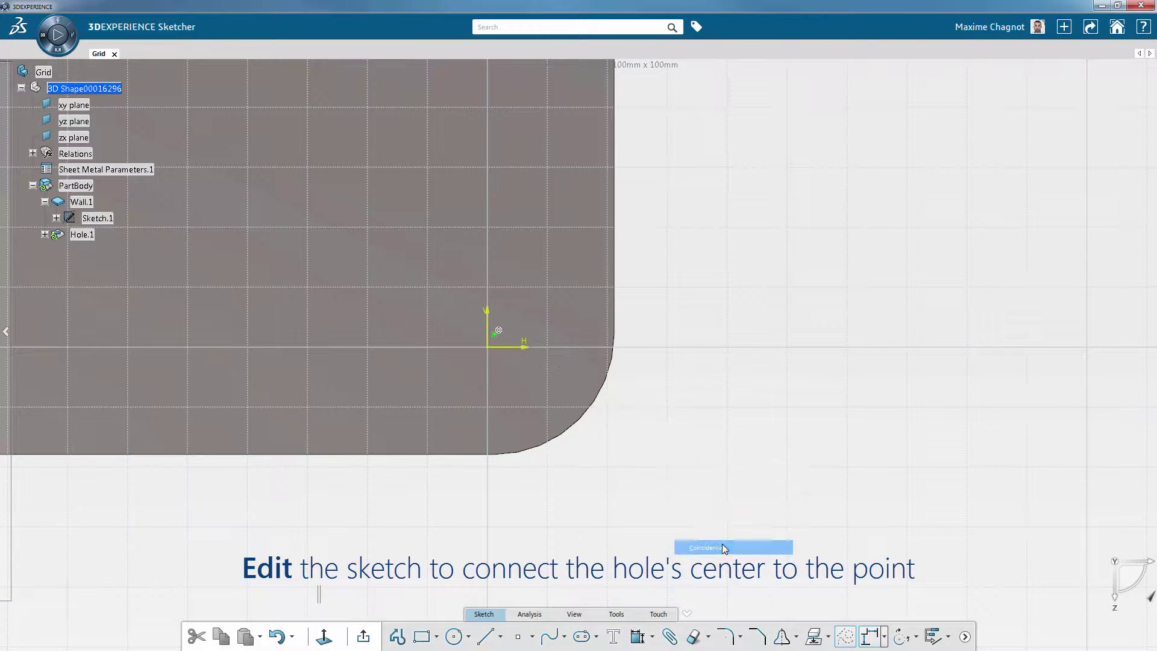
pyautogui.click(364, 637)
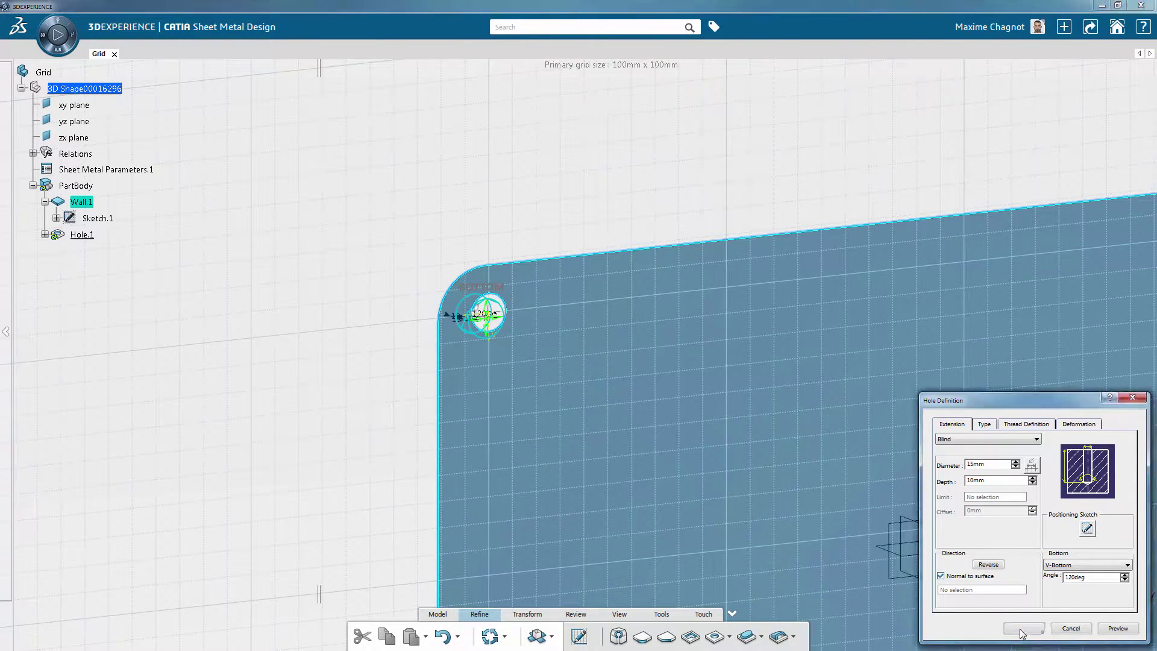
pyautogui.click(1024, 628)
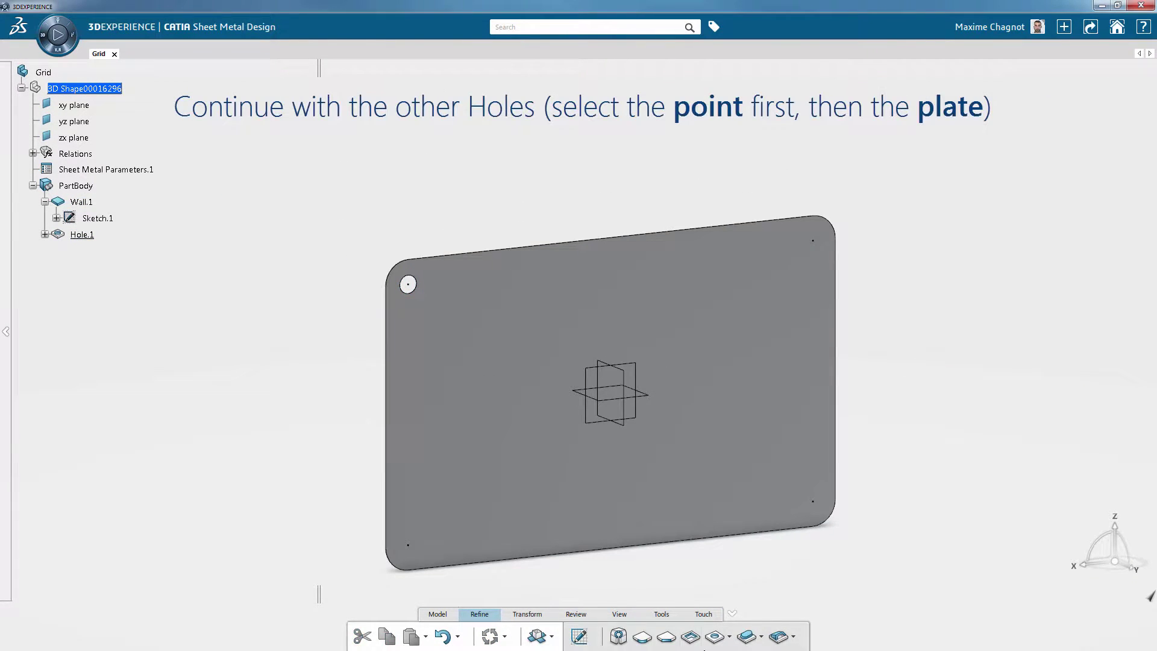
# Add 15 mm holes at the top-right, bottom-right and bottom-left corner points
pyautogui.click(718, 642)
pyautogui.click(813, 241)
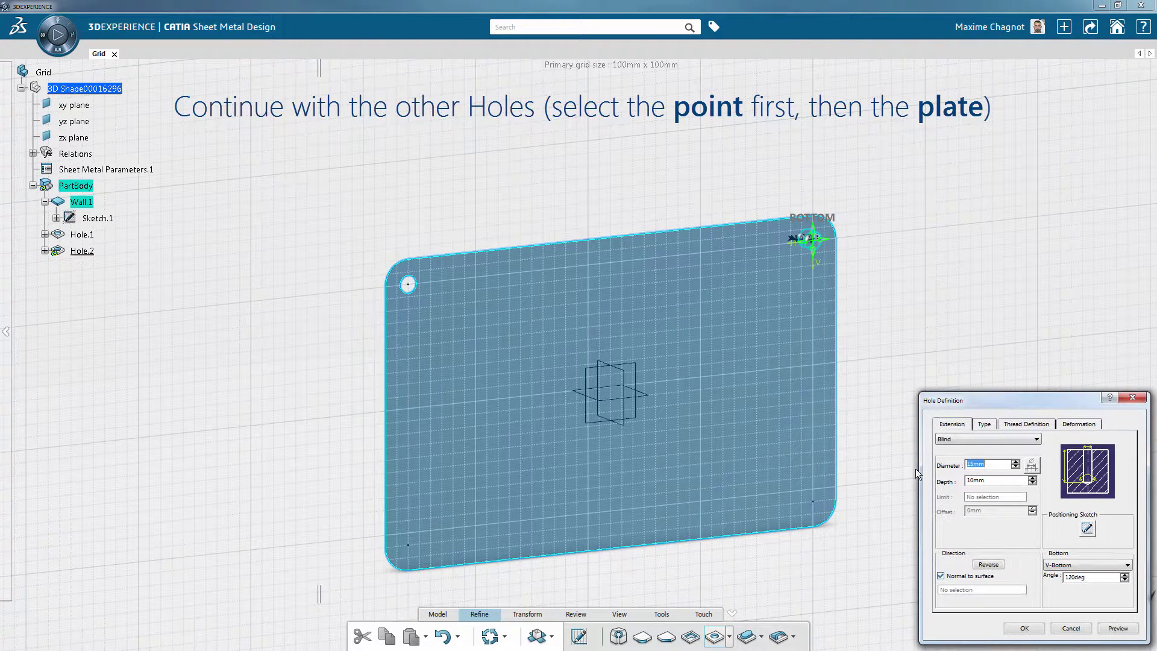
pyautogui.click(1025, 628)
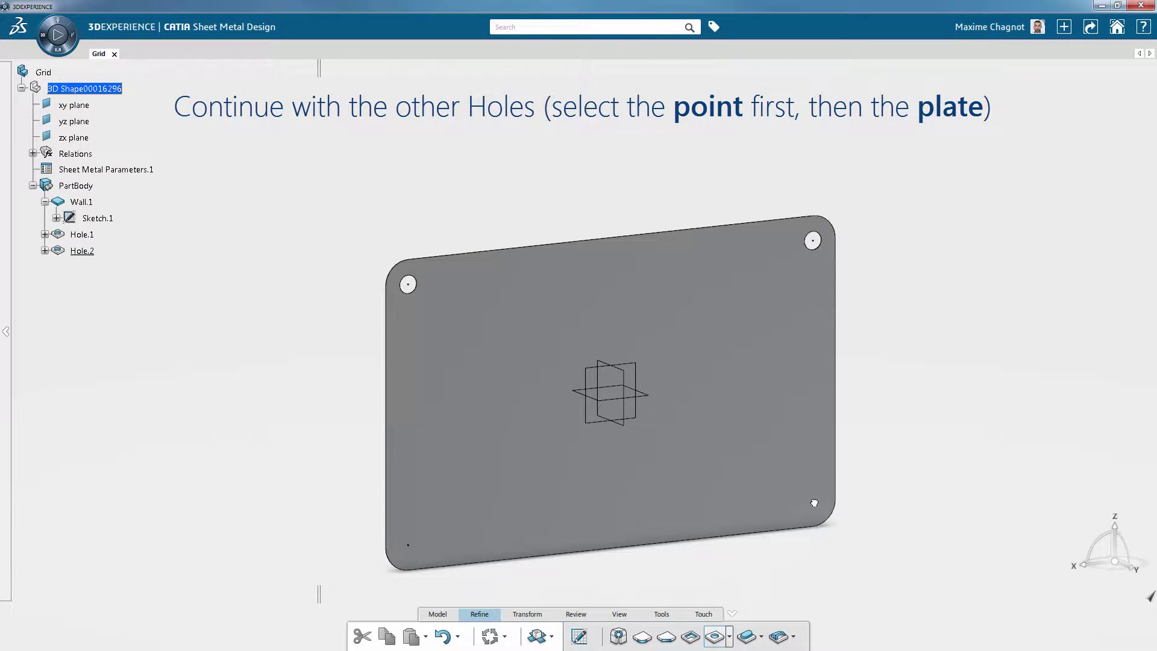
pyautogui.click(815, 503)
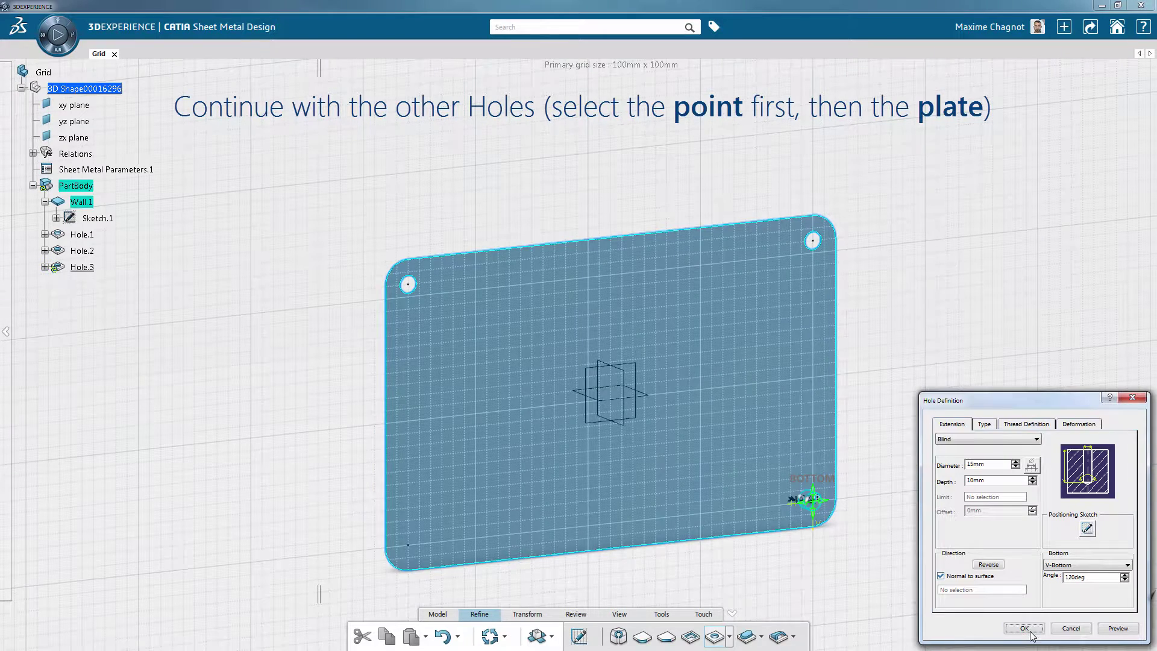
pyautogui.click(1025, 628)
pyautogui.moveTo(437, 562); pyautogui.dragTo(487, 502, button='middle')
pyautogui.click(458, 486)
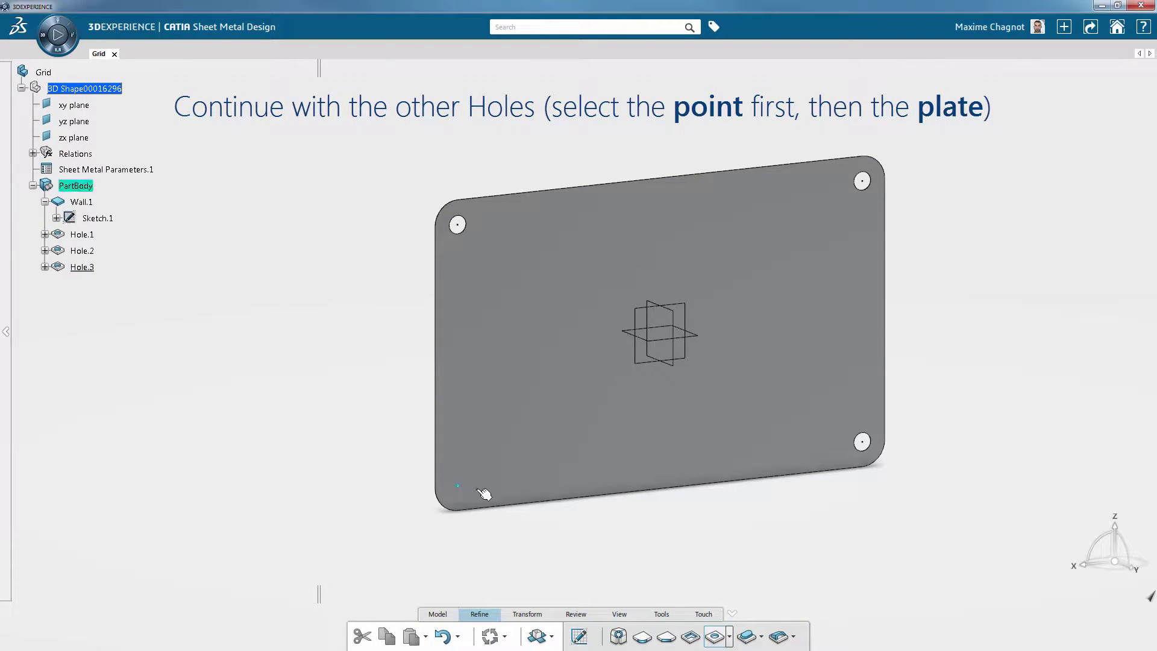
pyautogui.click(491, 500)
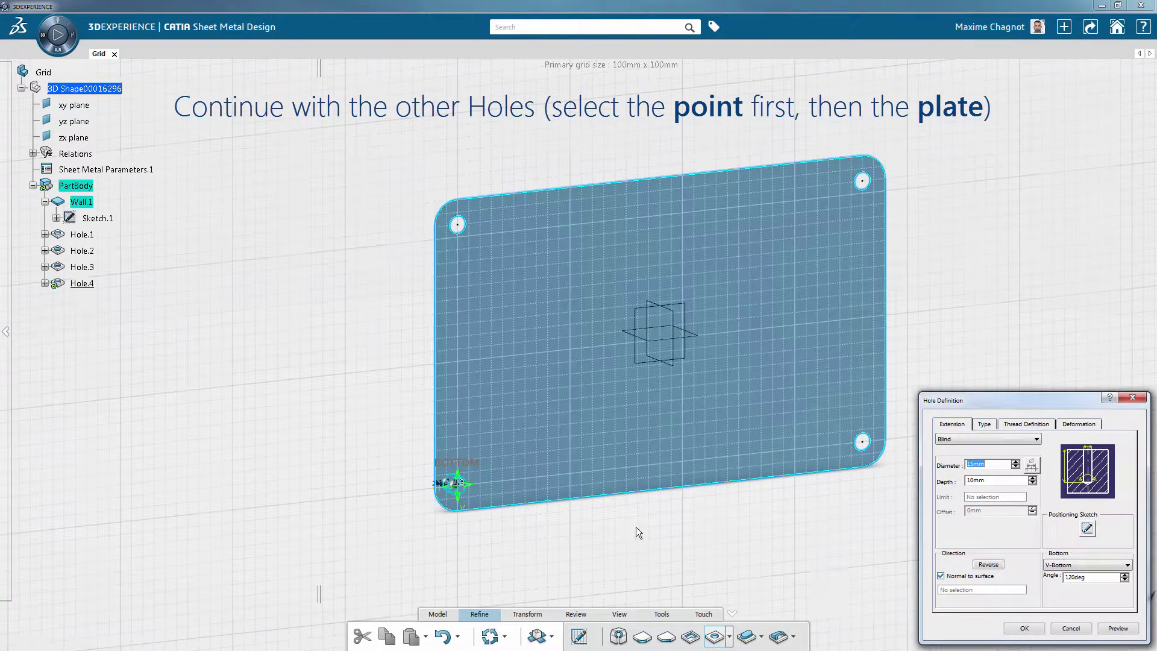
pyautogui.click(1025, 628)
pyautogui.scroll(-2, 349, 506)
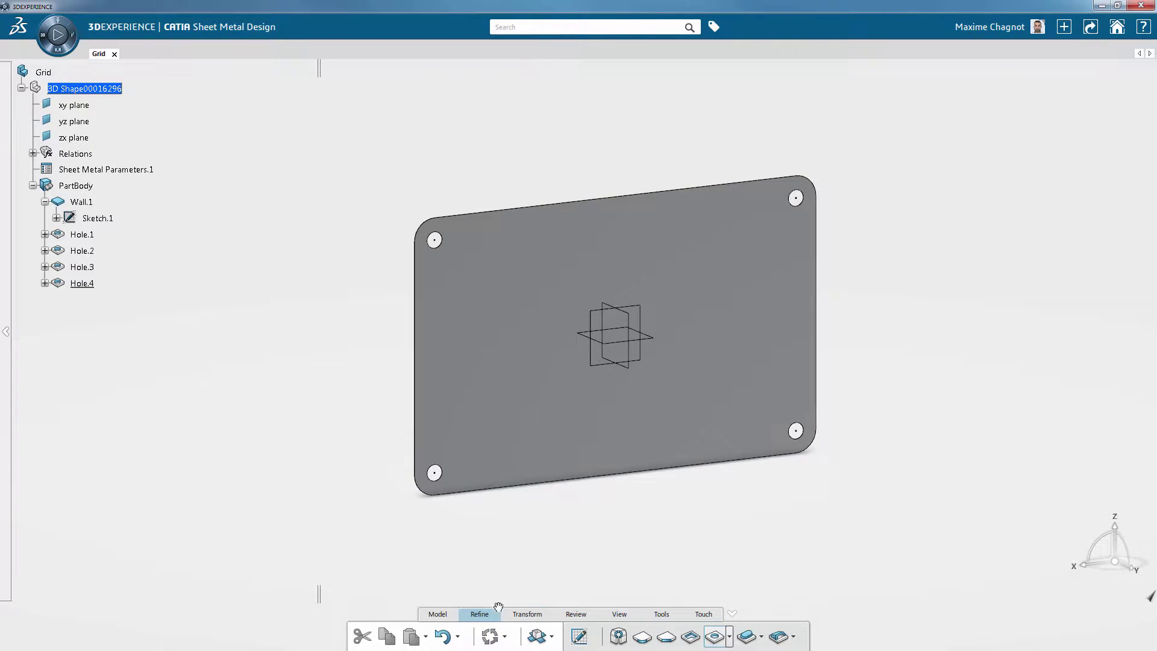
# Sketch a rectangle across the plate top, symmetric about the vertical axis
pyautogui.click(600, 369)
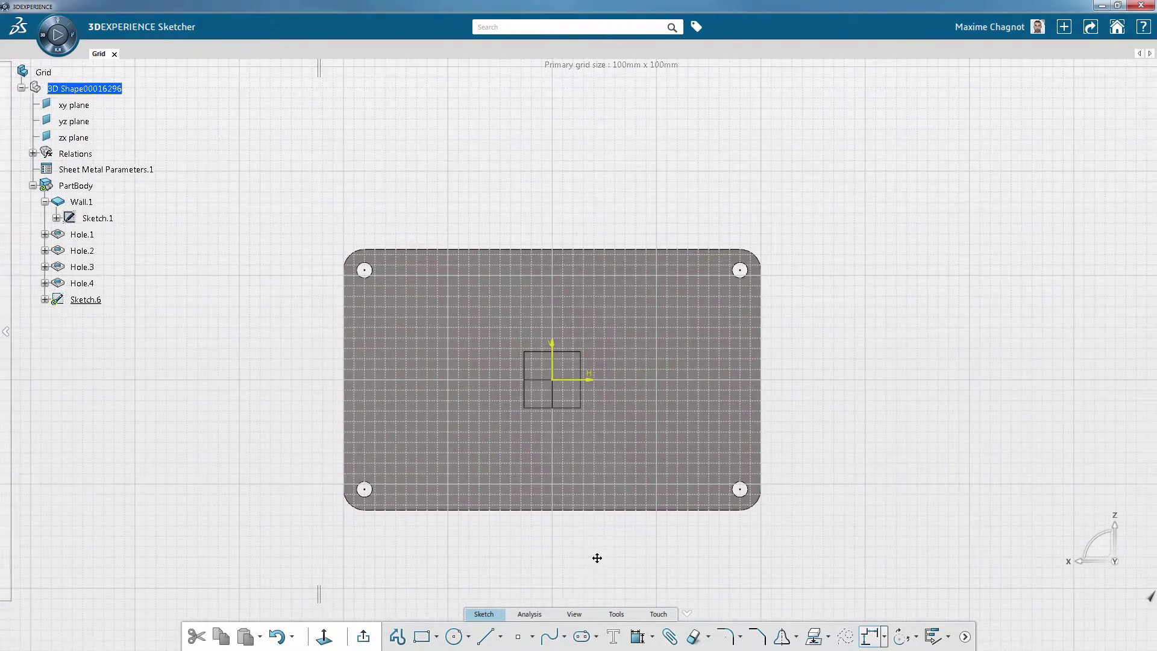
pyautogui.click(436, 637)
pyautogui.click(458, 499)
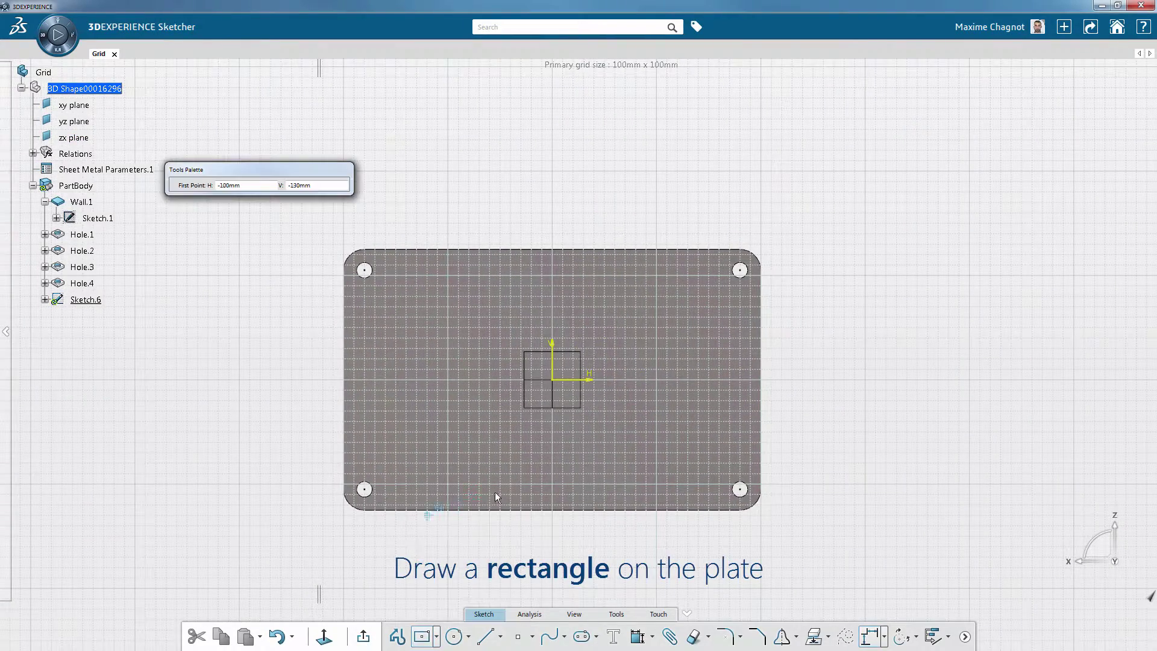
pyautogui.click(552, 296)
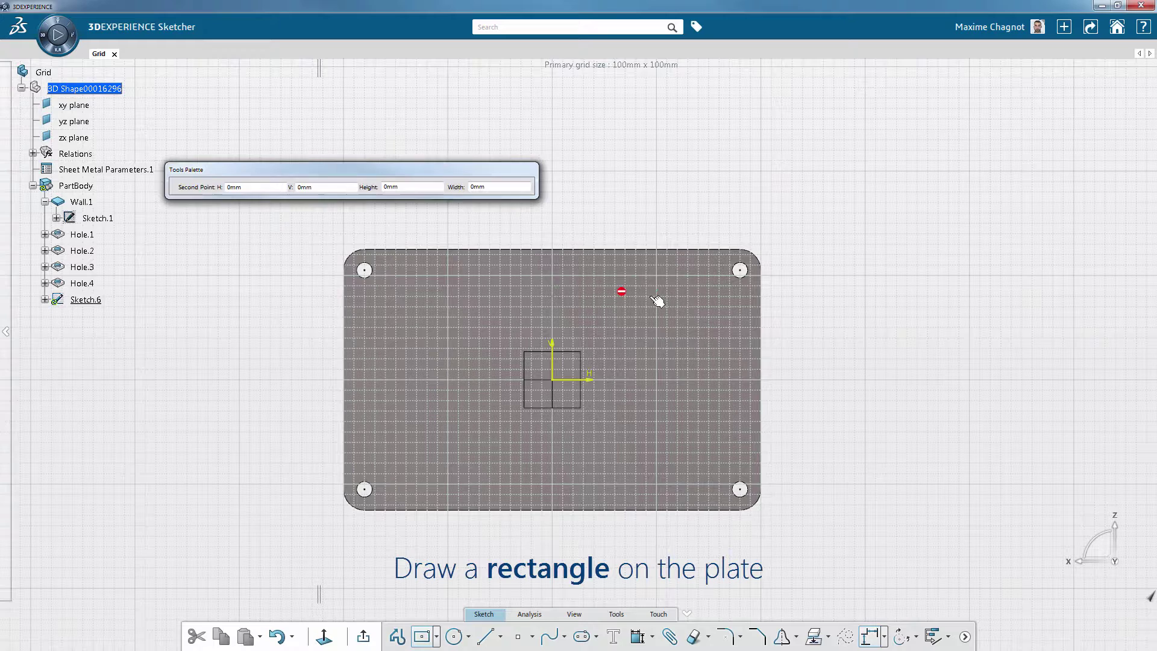
pyautogui.click(702, 274)
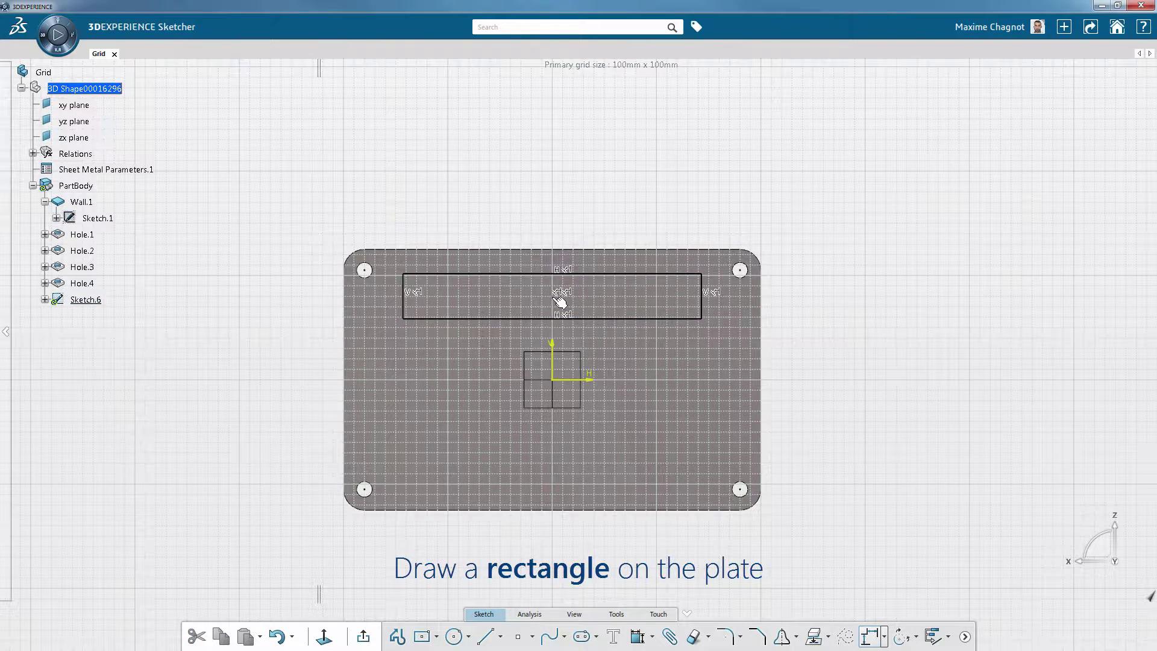
pyautogui.click(553, 398)
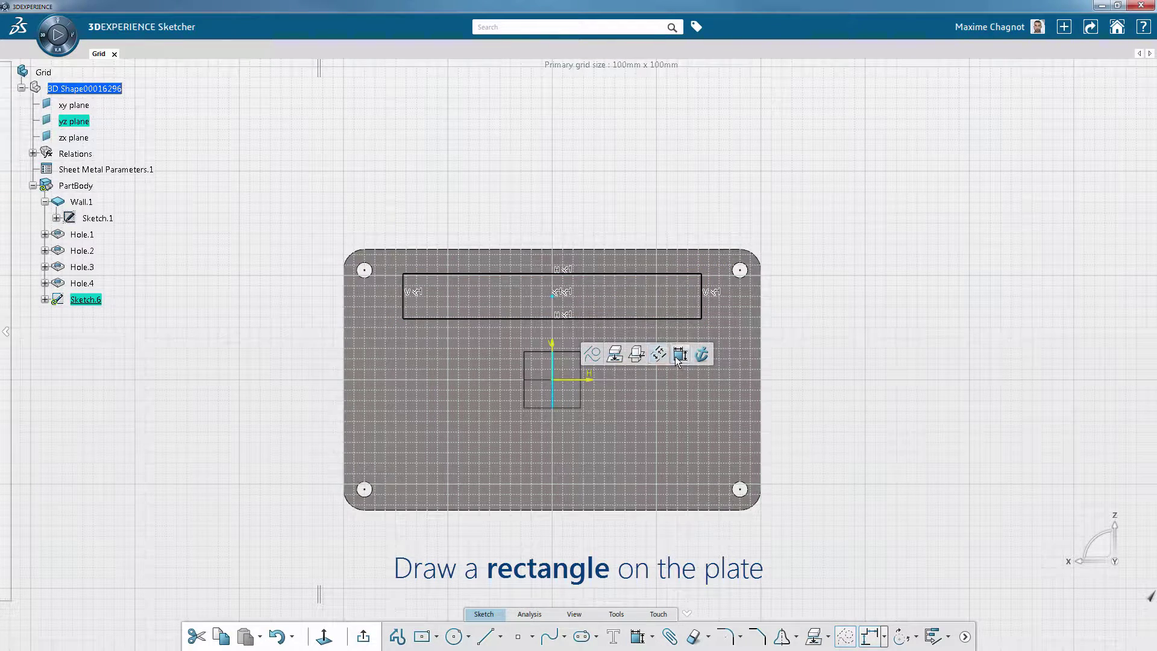
pyautogui.click(680, 355)
pyautogui.rightClick(650, 205)
pyautogui.click(688, 244)
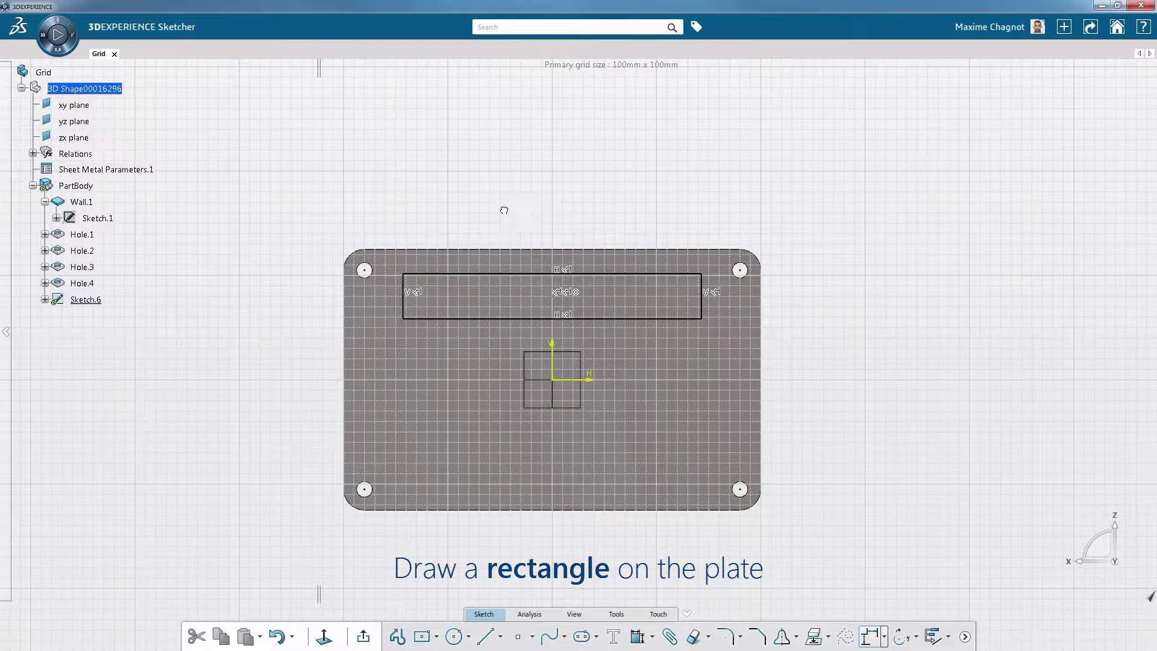
# Dimension the rectangle 325 long and 15 high
pyautogui.click(504, 274)
pyautogui.click(645, 233)
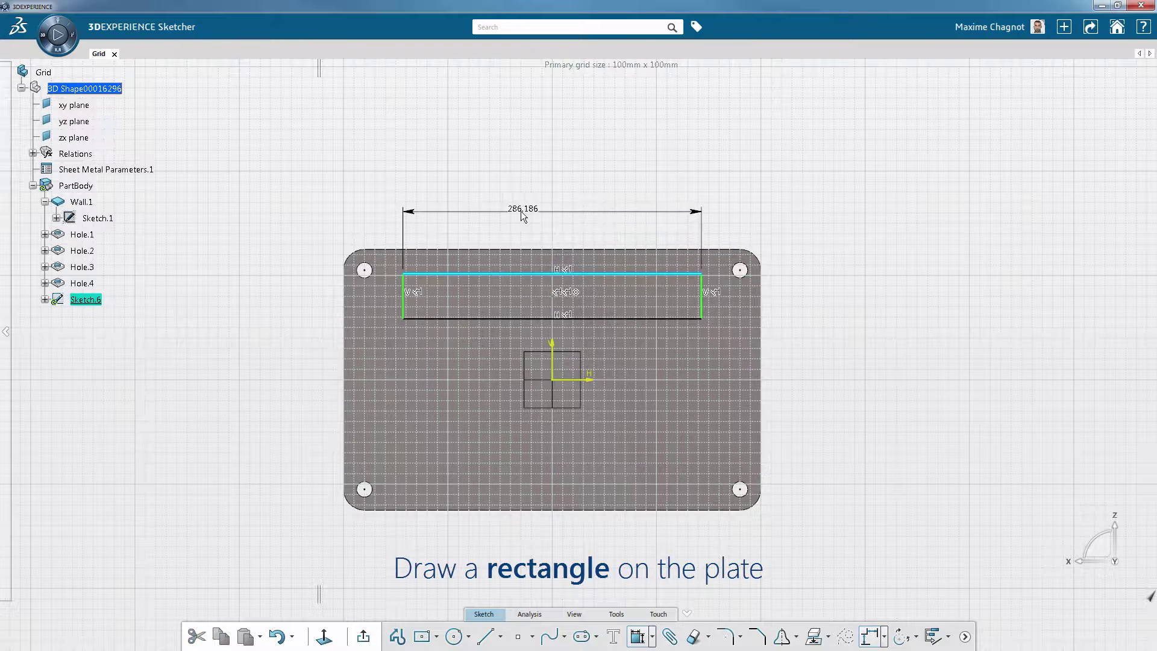
pyautogui.click(541, 214)
pyautogui.write('325')
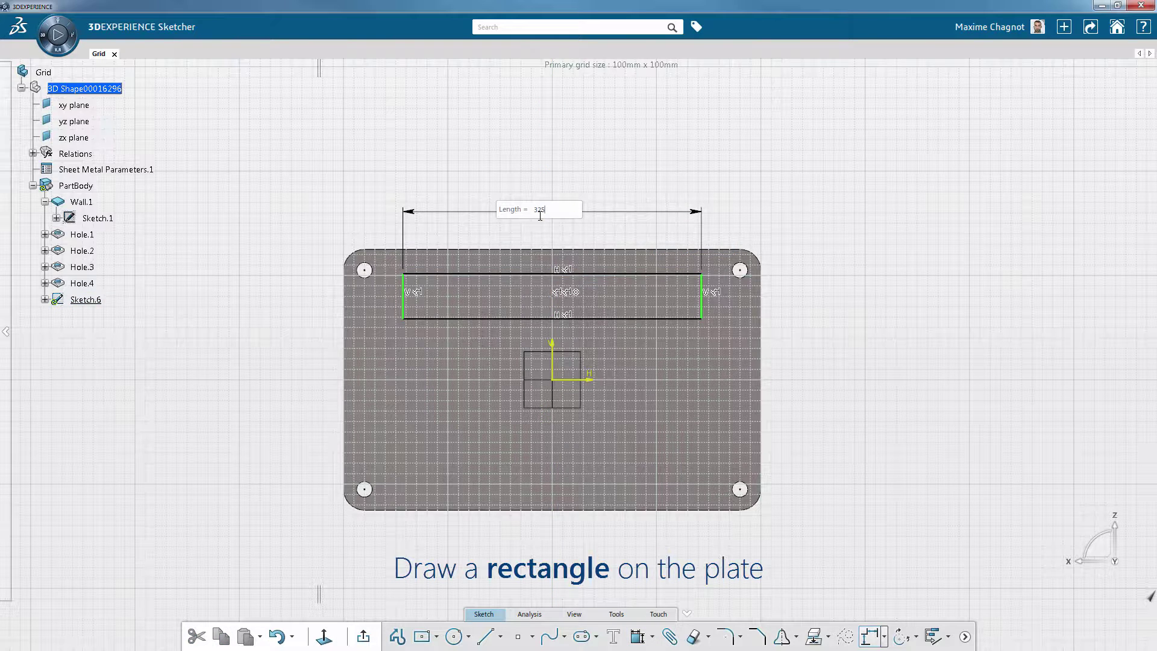
pyautogui.press('Return')
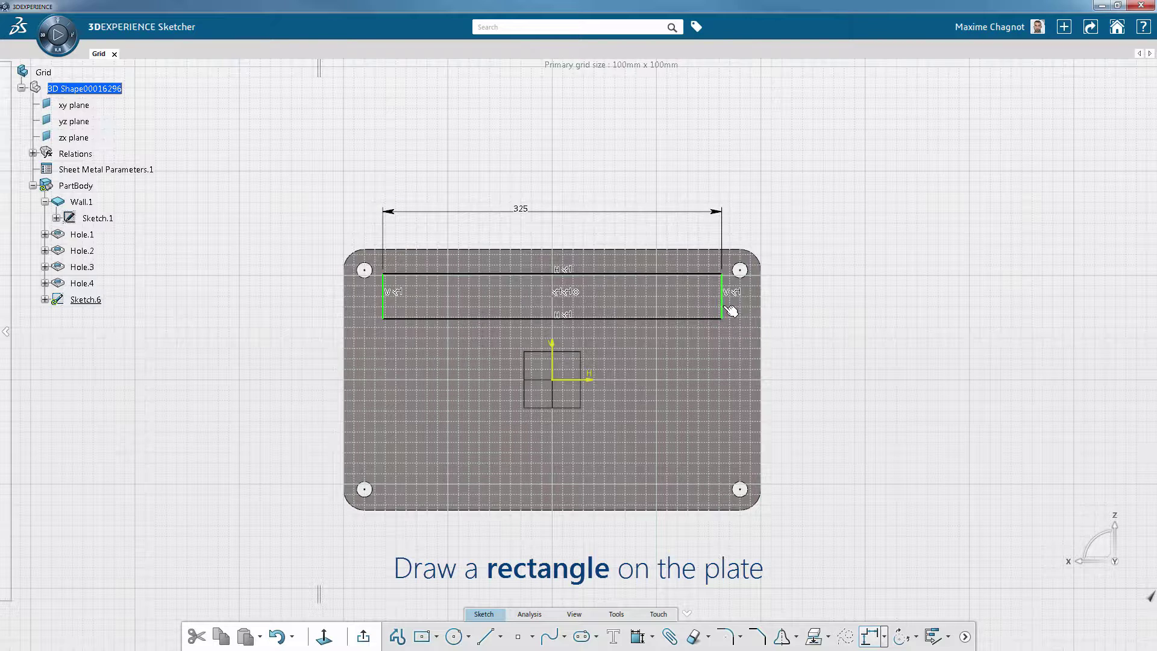
pyautogui.click(731, 311)
pyautogui.click(880, 270)
pyautogui.click(857, 298)
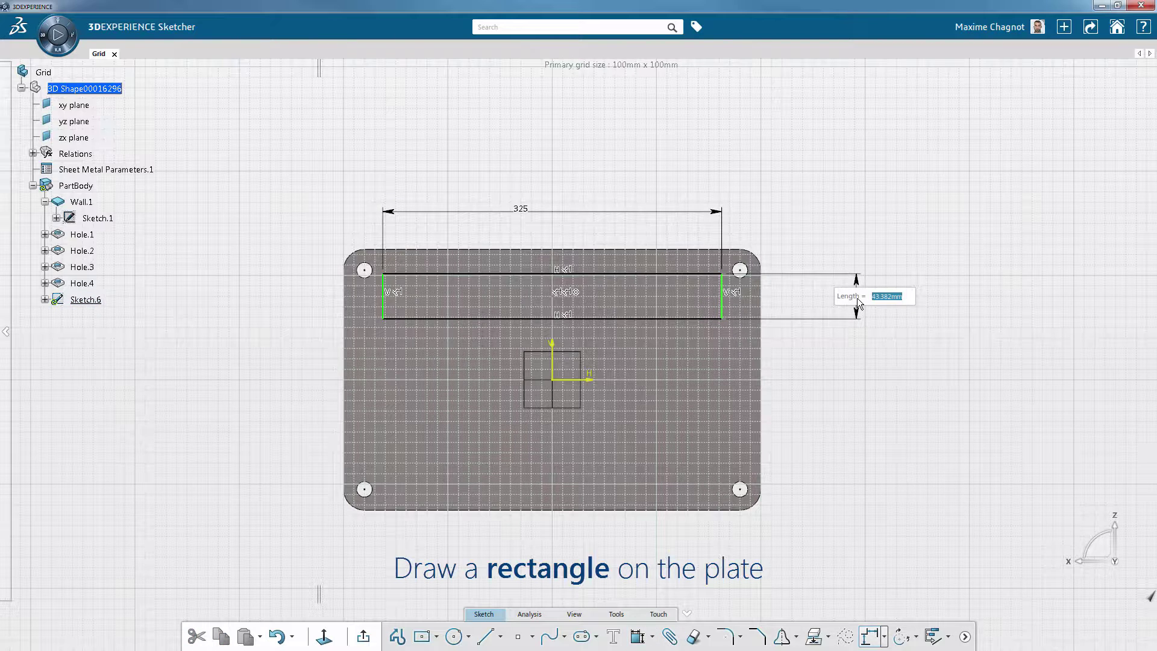
pyautogui.write('15')
pyautogui.press('Return')
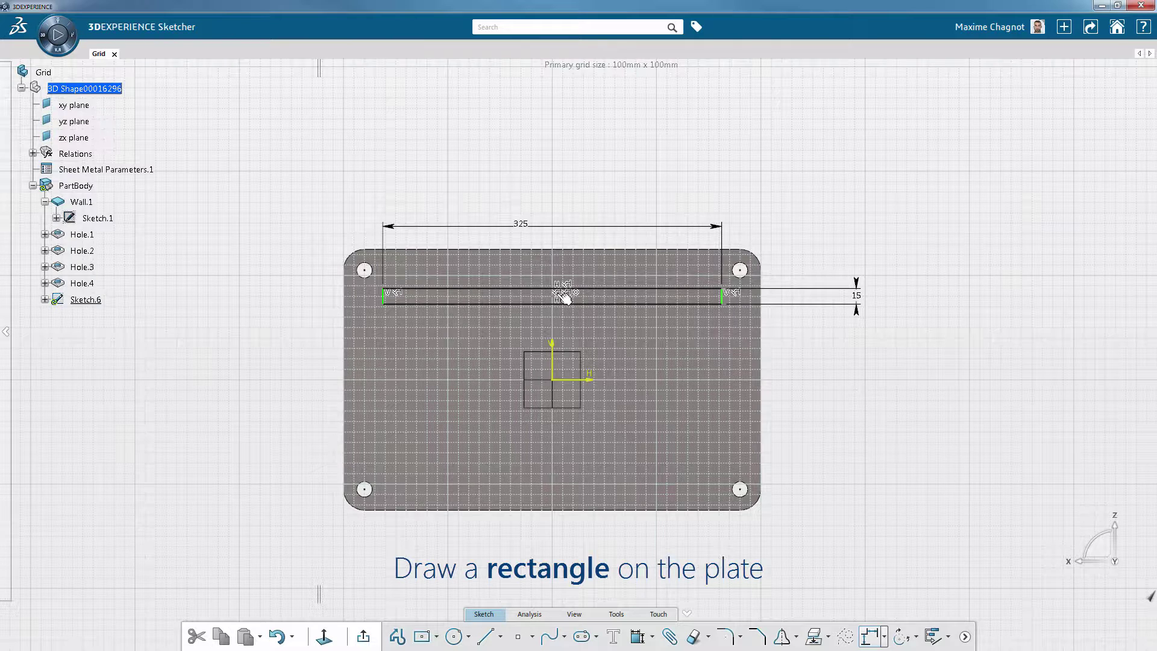
# Set the rectangle's offset from the horizontal axis to 110
pyautogui.click(546, 384)
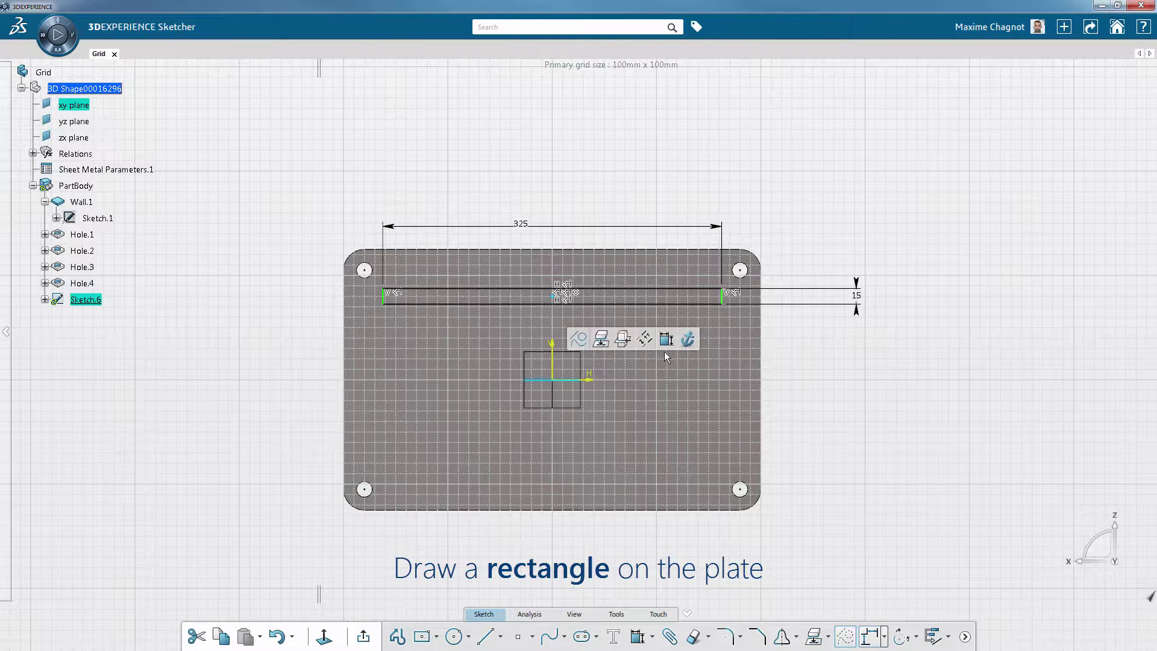
pyautogui.click(667, 348)
pyautogui.click(924, 343)
pyautogui.write('10')
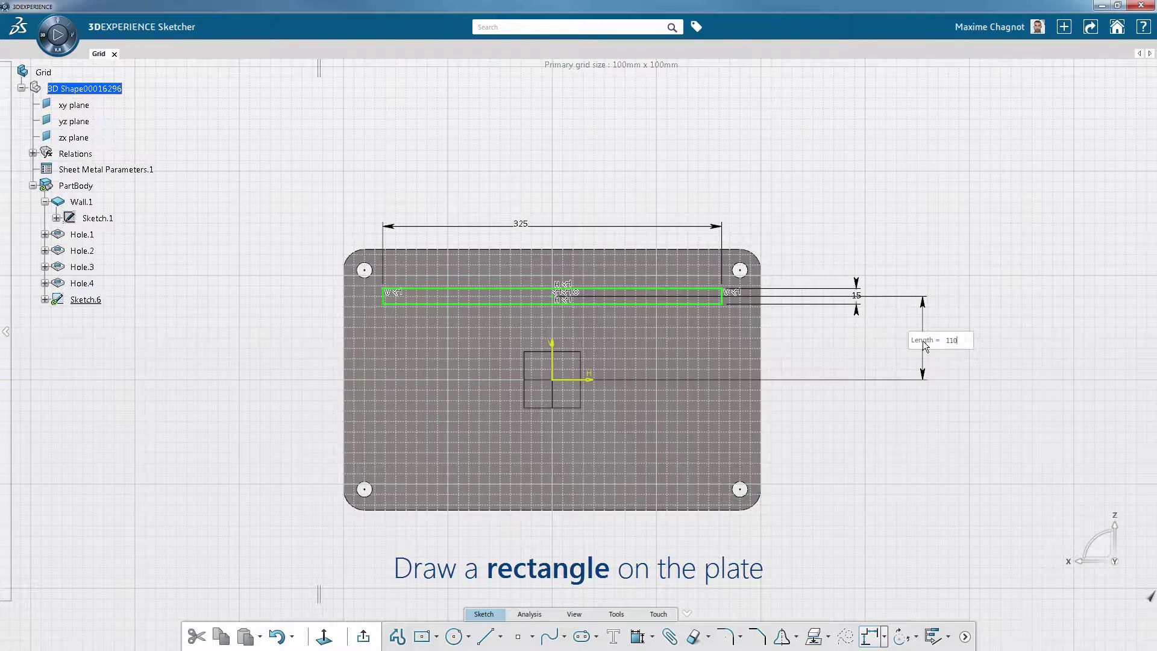
pyautogui.press('Return')
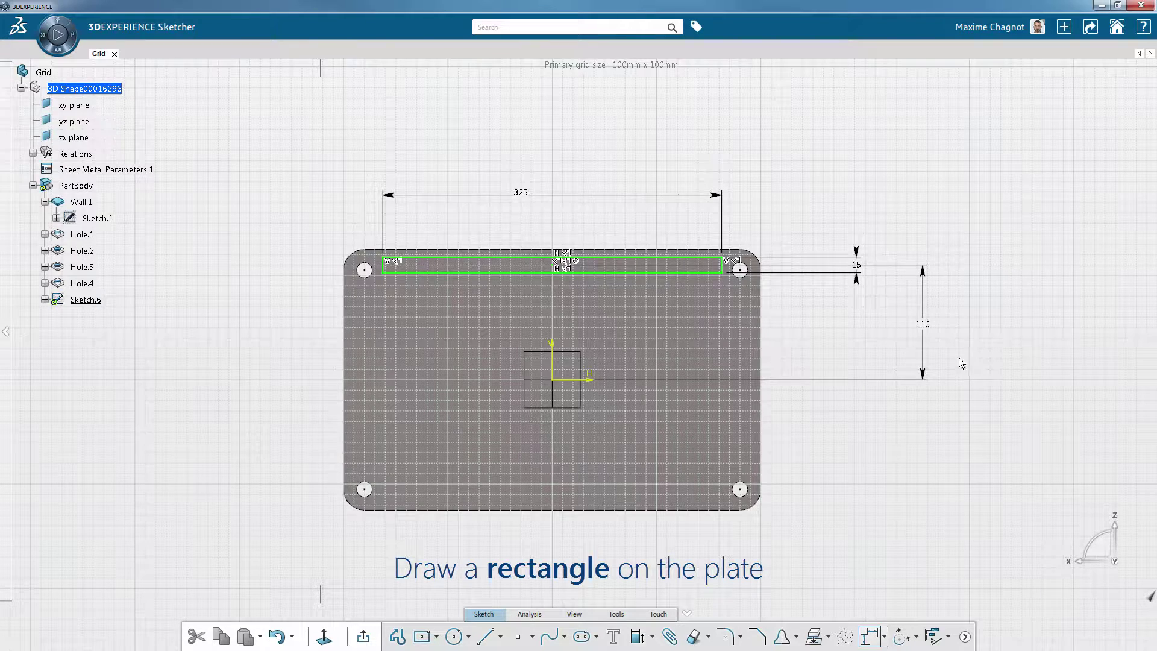
pyautogui.scroll(2, 961, 364)
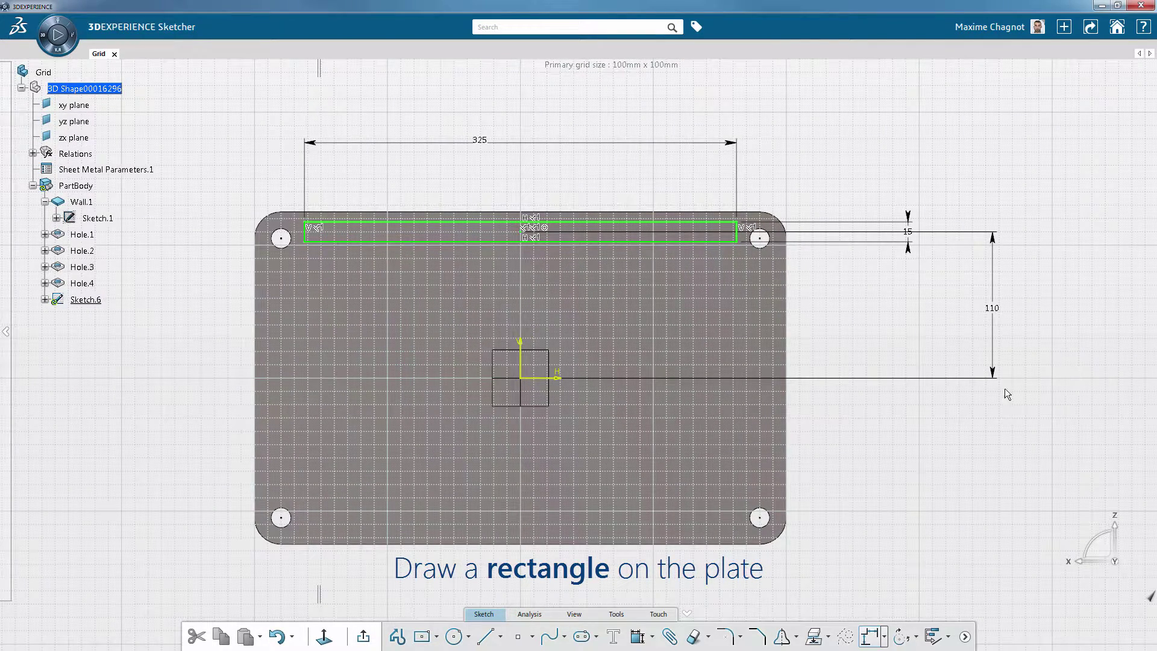
# Preview a louver on the rectangle, long top edge as opening line, 10 mm height
pyautogui.click(363, 637)
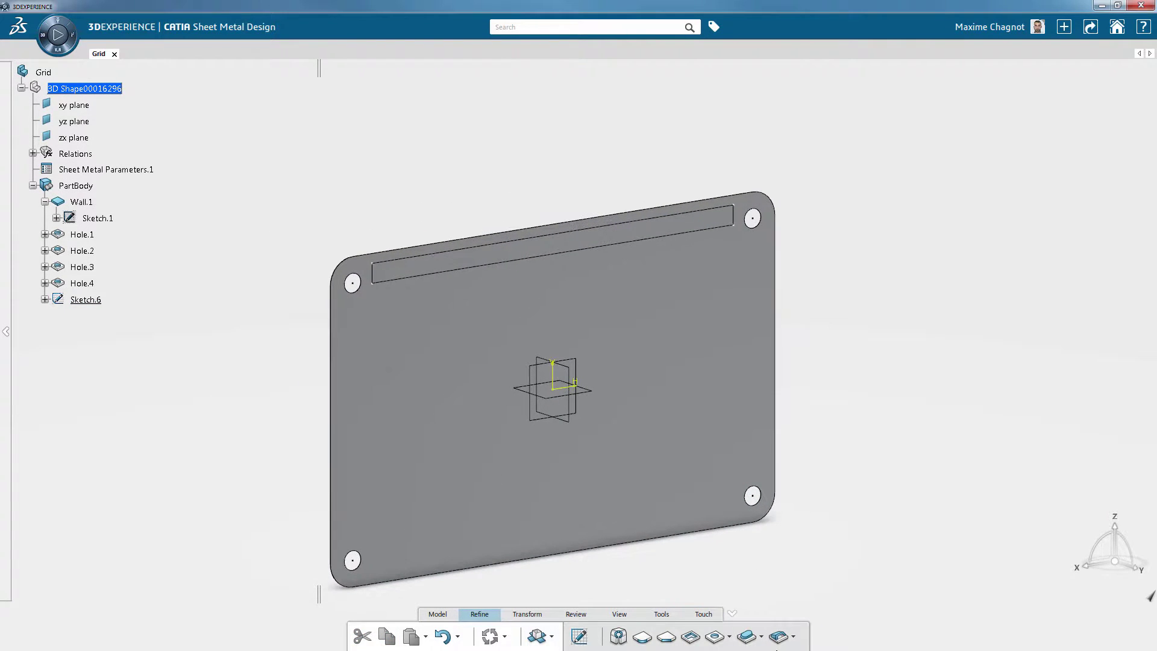
pyautogui.click(748, 636)
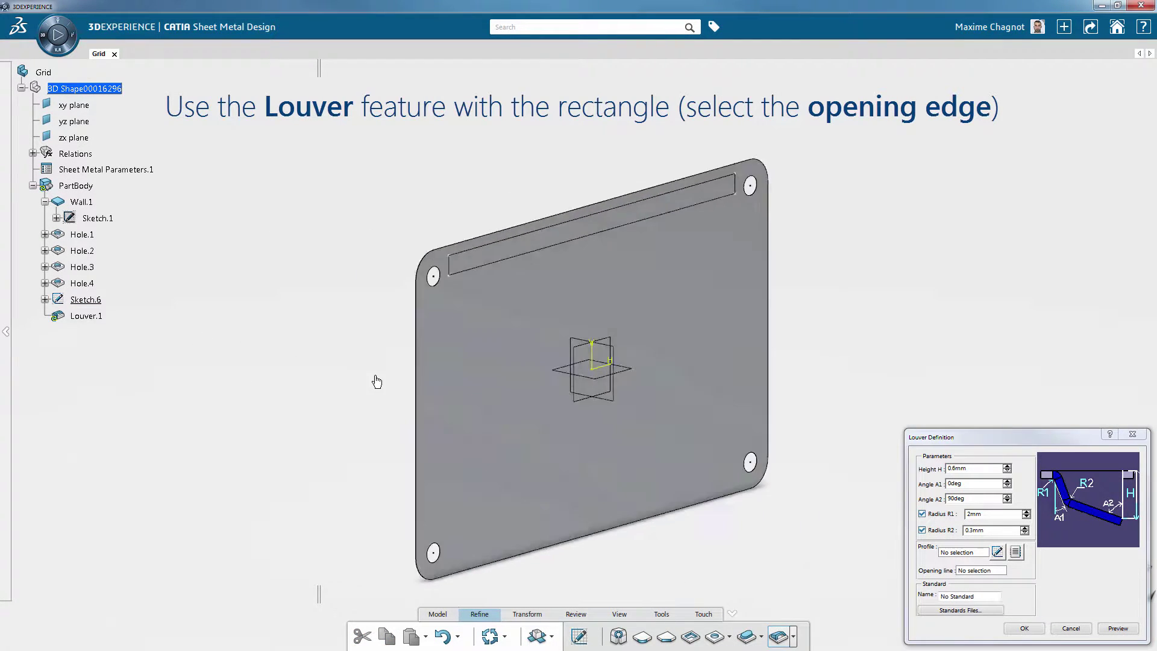
pyautogui.moveTo(374, 383)
pyautogui.mouseDown(button='middle')
pyautogui.moveTo(485, 396)
pyautogui.moveTo(610, 369)
pyautogui.mouseUp(button='middle')
pyautogui.scroll(3, 610, 369)
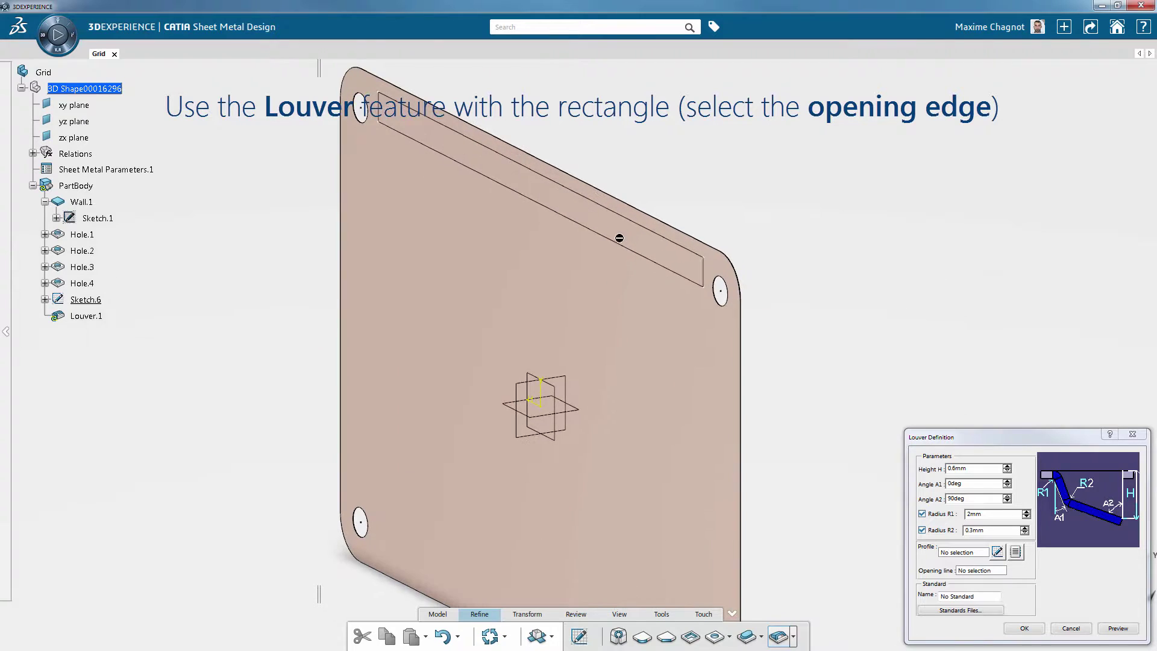
pyautogui.click(626, 248)
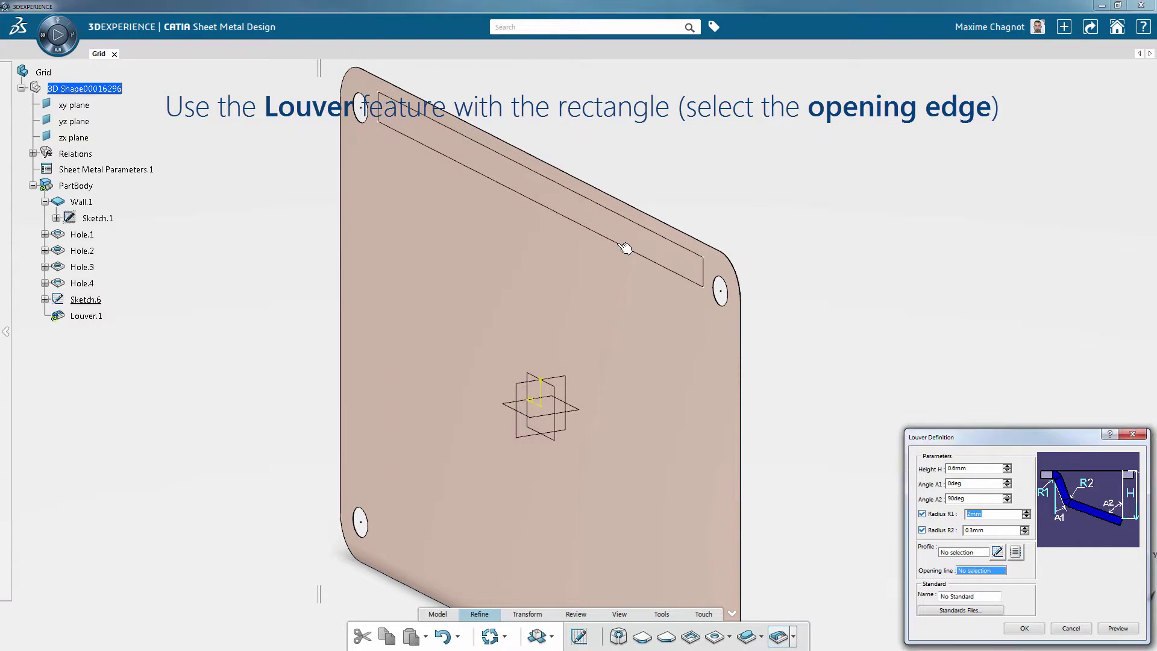
pyautogui.click(654, 261)
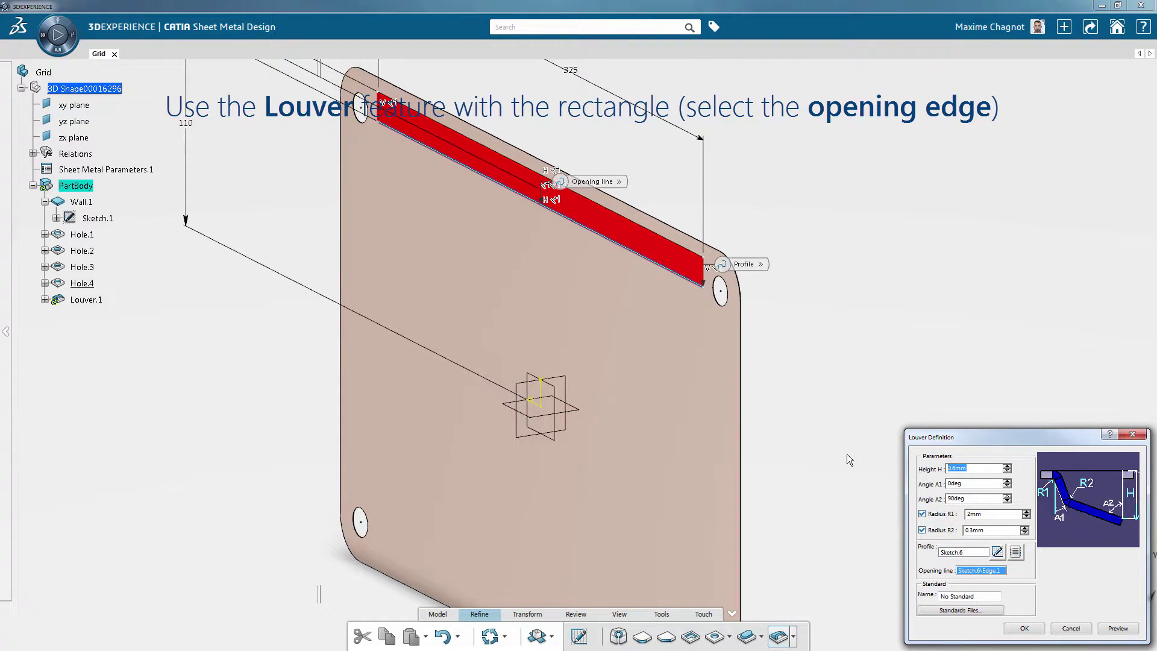
pyautogui.write('1')
pyautogui.click(1094, 624)
pyautogui.moveTo(822, 439)
pyautogui.mouseDown(button='middle')
pyautogui.moveTo(711, 336)
pyautogui.moveTo(669, 392)
pyautogui.moveTo(675, 408)
pyautogui.moveTo(685, 400)
pyautogui.mouseUp(button='middle')
pyautogui.doubleClick(976, 470)
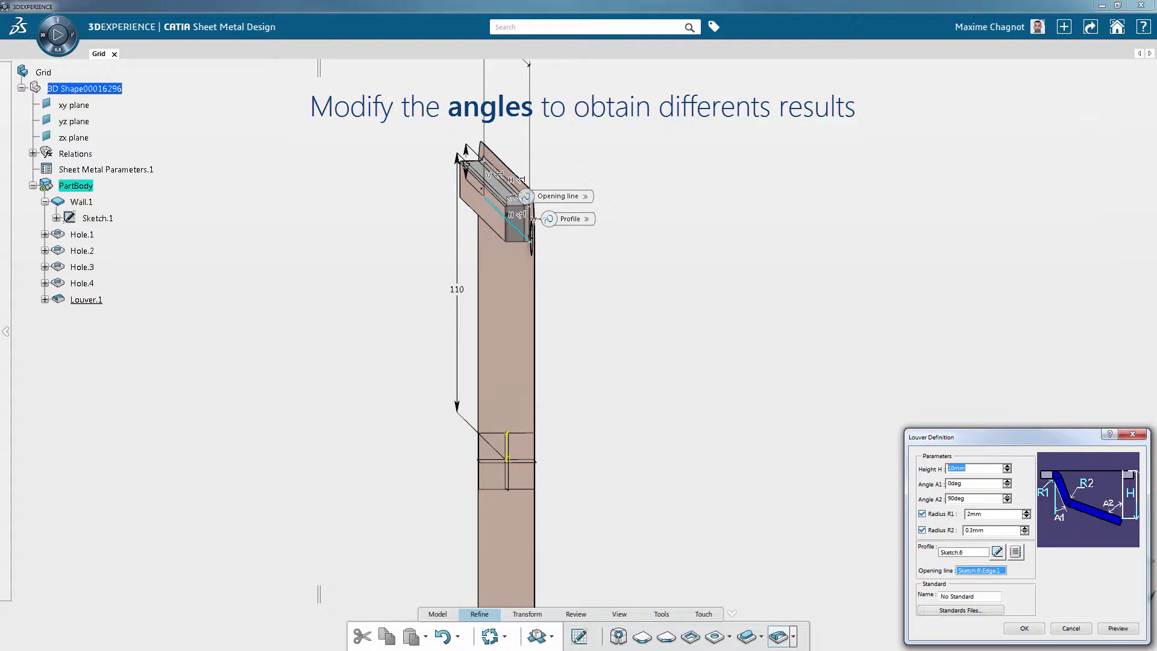
# Set the louver height H to 5 mm, angle A2 to 80° and angle A1 to 45°, and preview it
pyautogui.write('5')
pyautogui.press('Return')
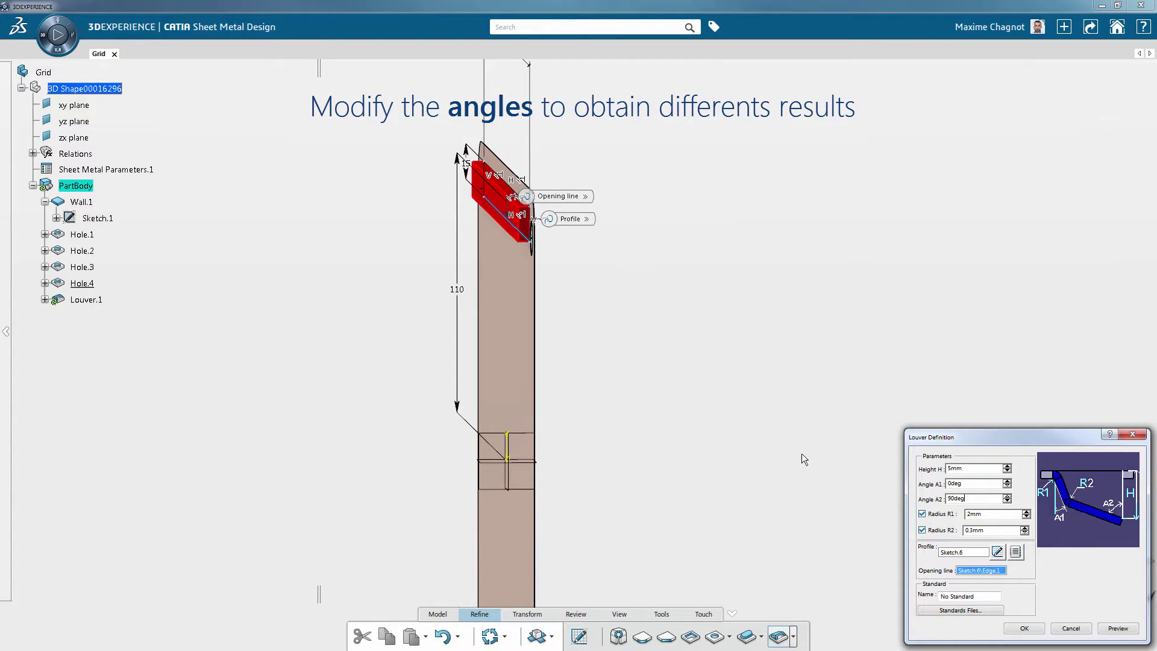
pyautogui.moveTo(688, 414); pyautogui.dragTo(689, 472, button='middle')
pyautogui.click(1008, 501)
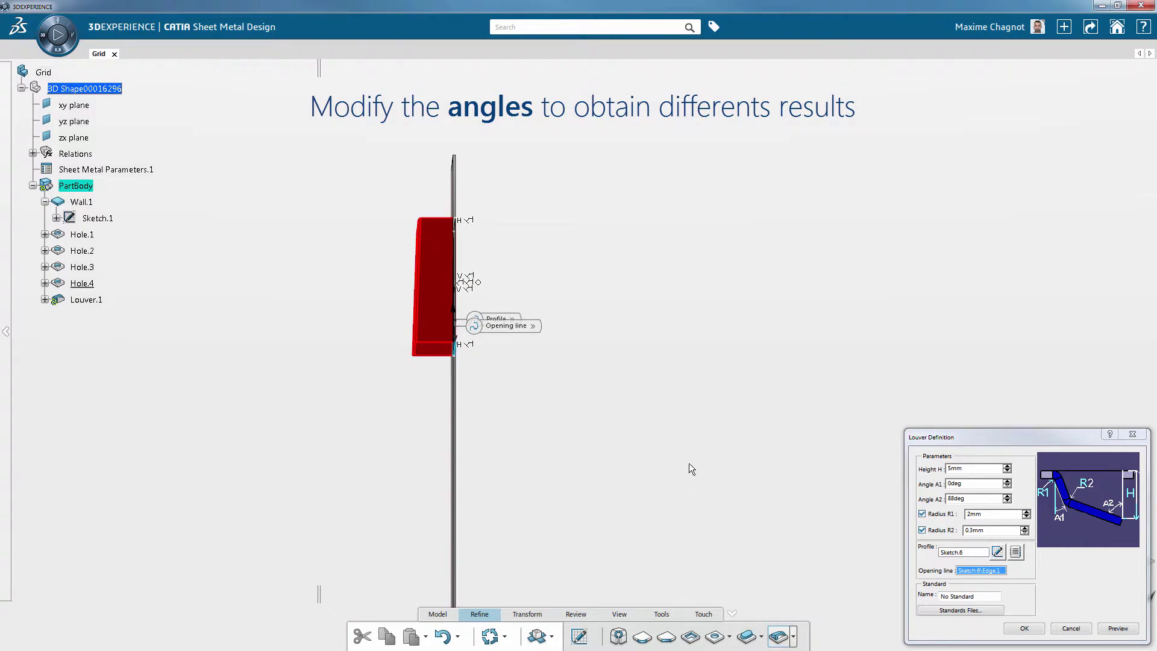
pyautogui.click(1011, 504)
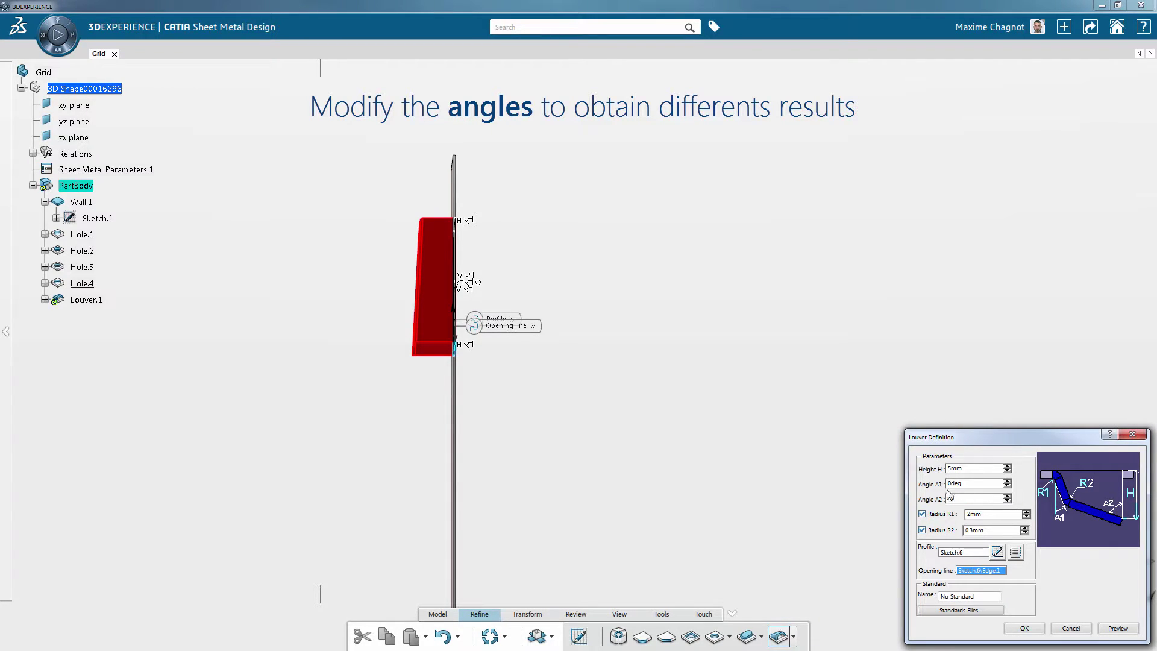
pyautogui.click(972, 484)
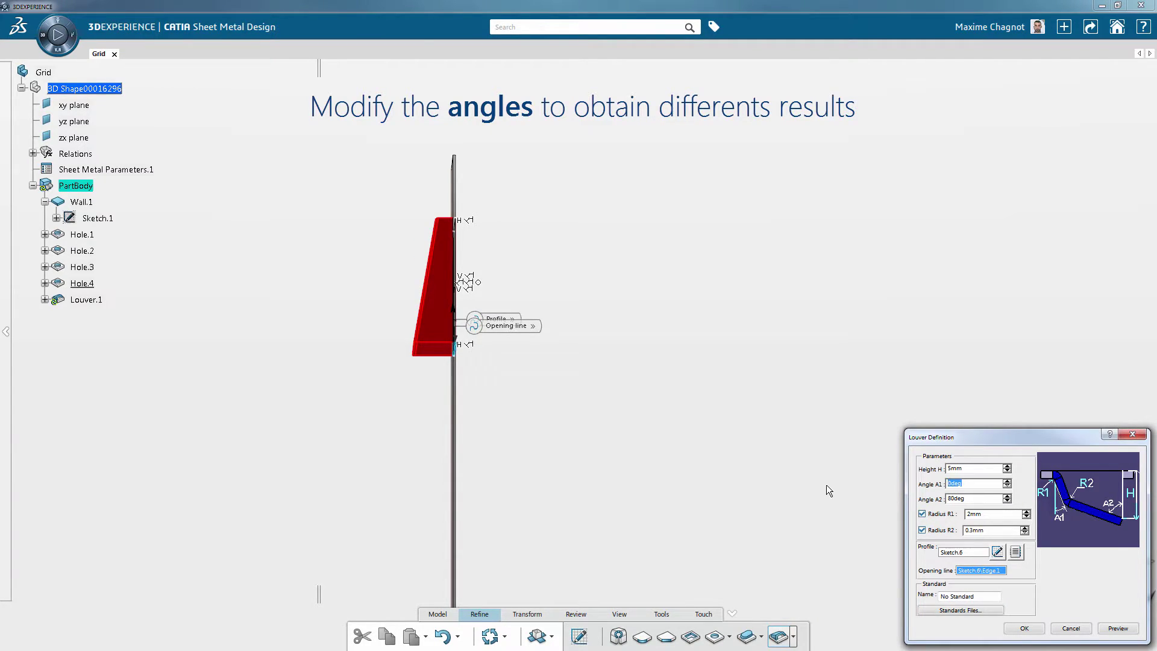
pyautogui.write('45')
pyautogui.click(1129, 632)
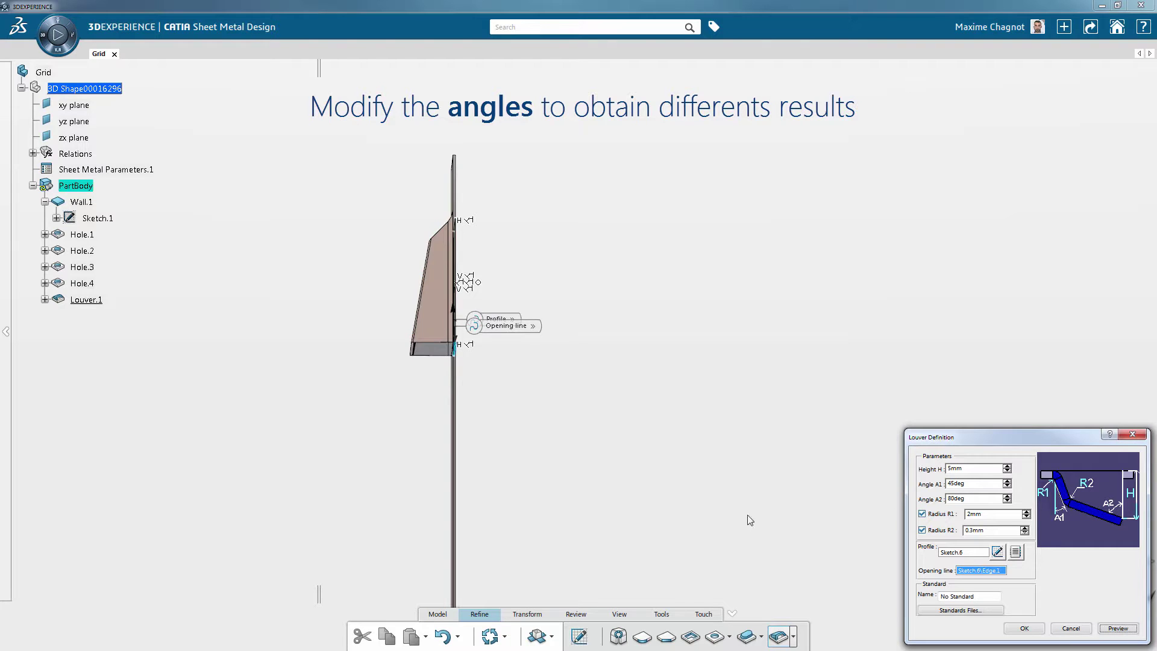
pyautogui.moveTo(359, 413)
pyautogui.mouseDown(button='middle')
pyautogui.moveTo(426, 513)
pyautogui.moveTo(563, 473)
pyautogui.moveTo(444, 472)
pyautogui.moveTo(454, 426)
pyautogui.mouseUp(button='middle')
# Create Louver.1 with the previewed 5 mm, 80°/45° settings
pyautogui.click(1025, 624)
pyautogui.scroll(2, 788, 501)
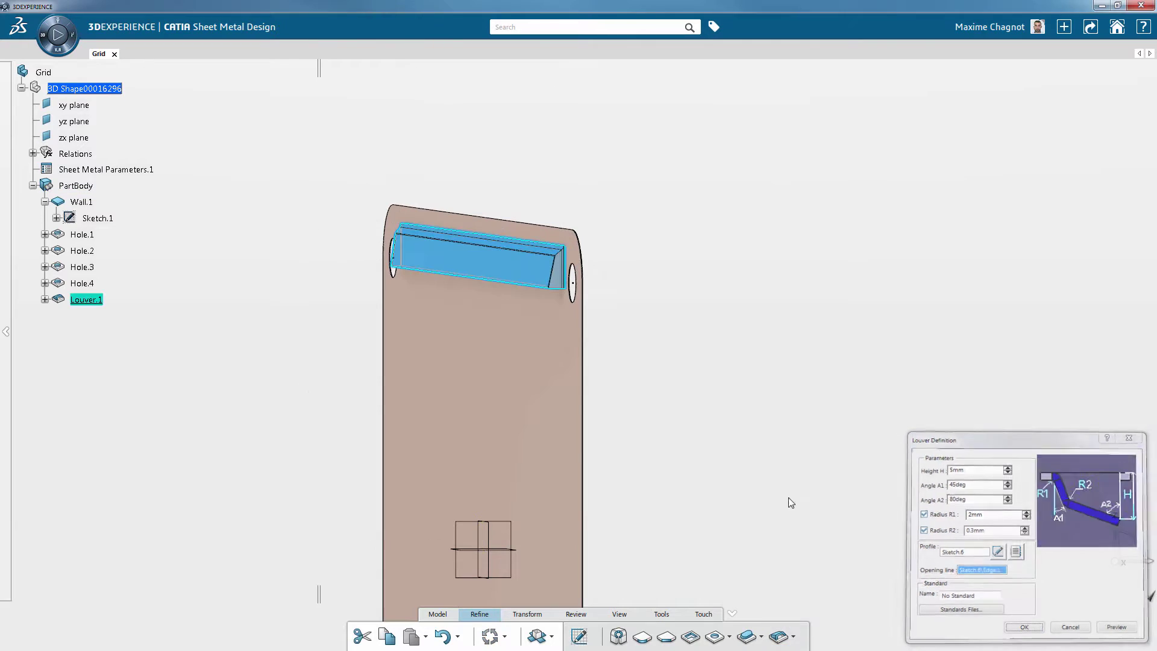
pyautogui.scroll(2, 636, 426)
pyautogui.moveTo(635, 427); pyautogui.dragTo(616, 429, button='middle')
pyautogui.scroll(-3, 616, 430)
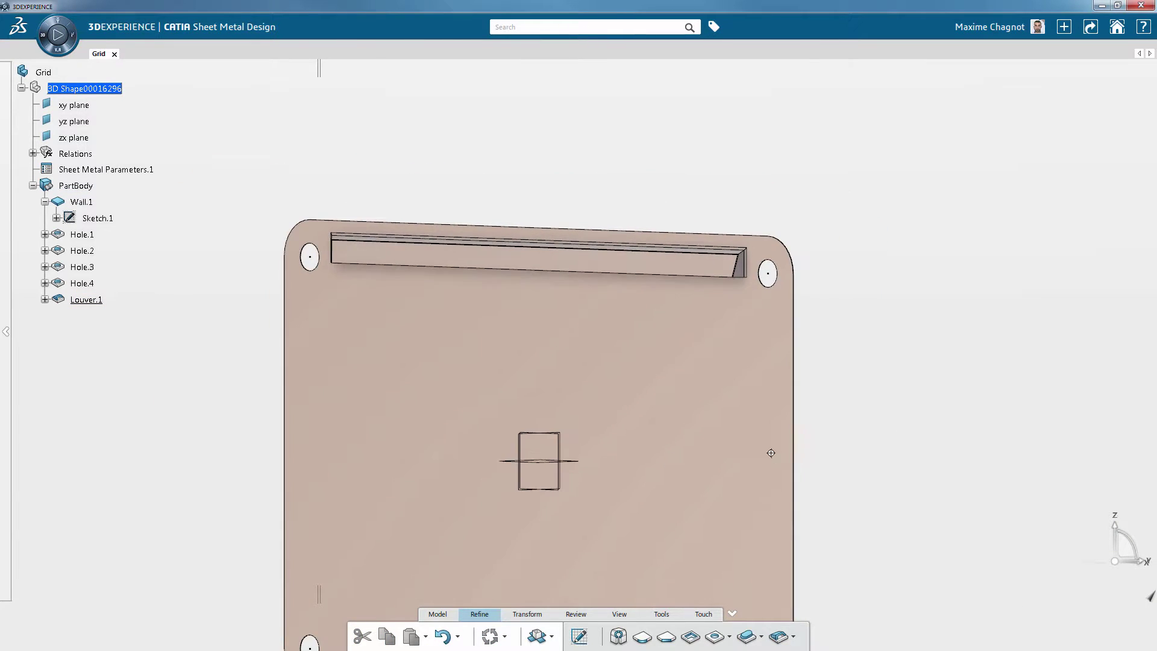
pyautogui.moveTo(770, 455)
pyautogui.mouseDown(button='middle')
pyautogui.moveTo(754, 344)
pyautogui.moveTo(735, 536)
pyautogui.mouseUp(button='middle')
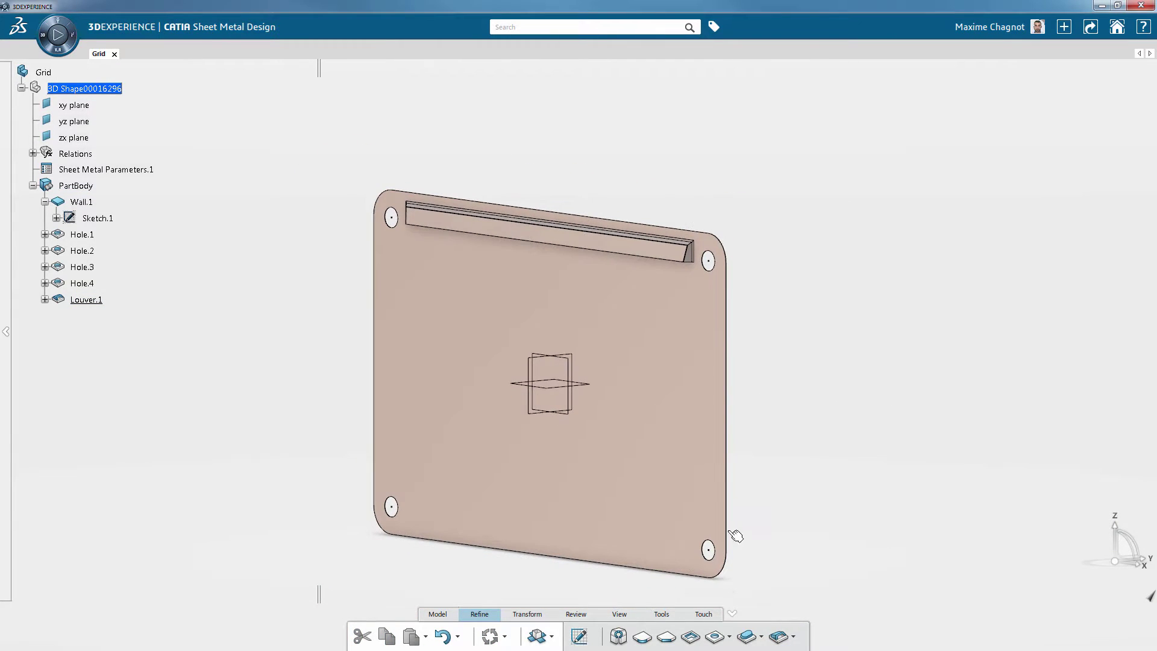
# Rectangular-pattern the louver along the reversed zx plane: 10 instances over 220 mm
pyautogui.click(447, 614)
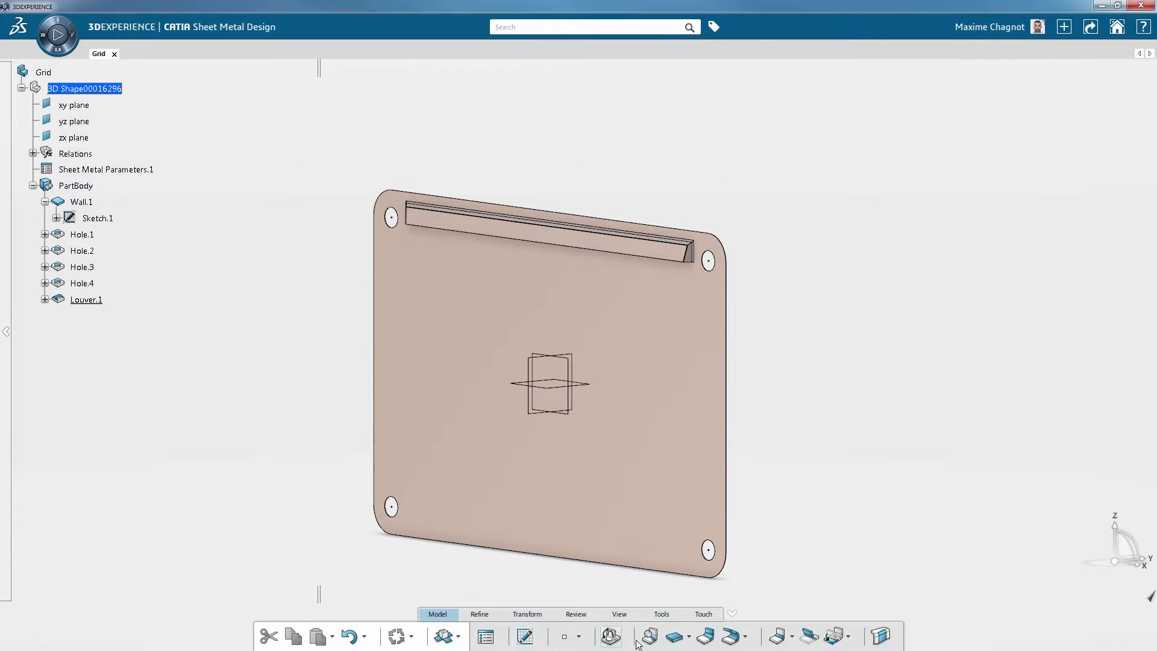
pyautogui.click(517, 622)
pyautogui.click(591, 636)
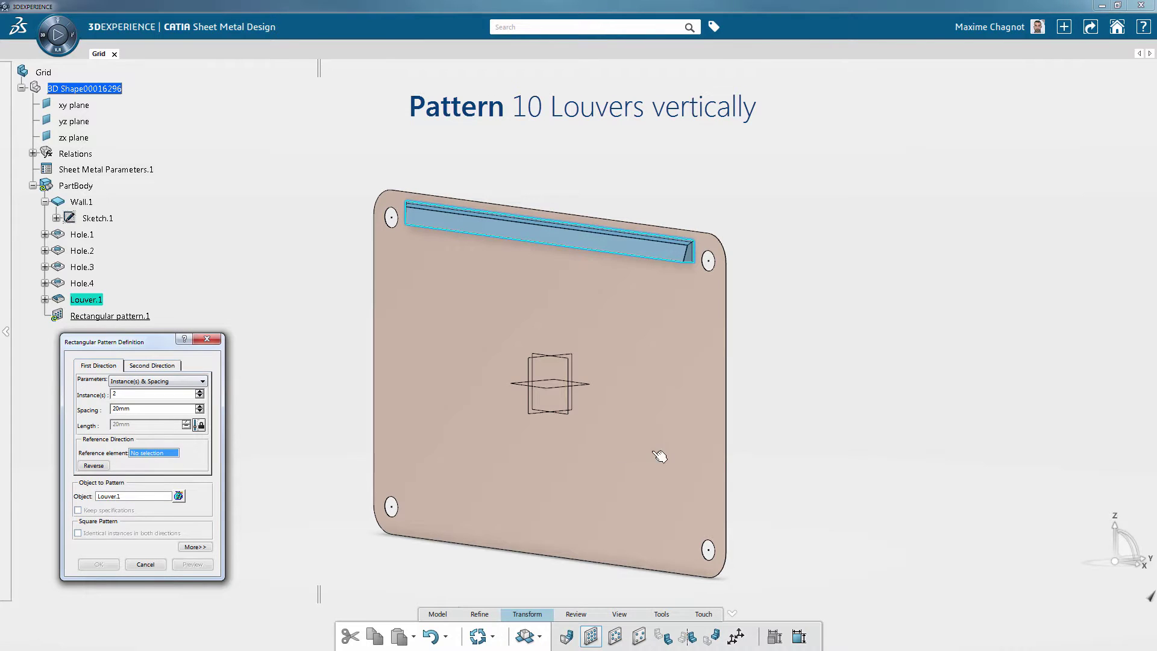
pyautogui.click(571, 415)
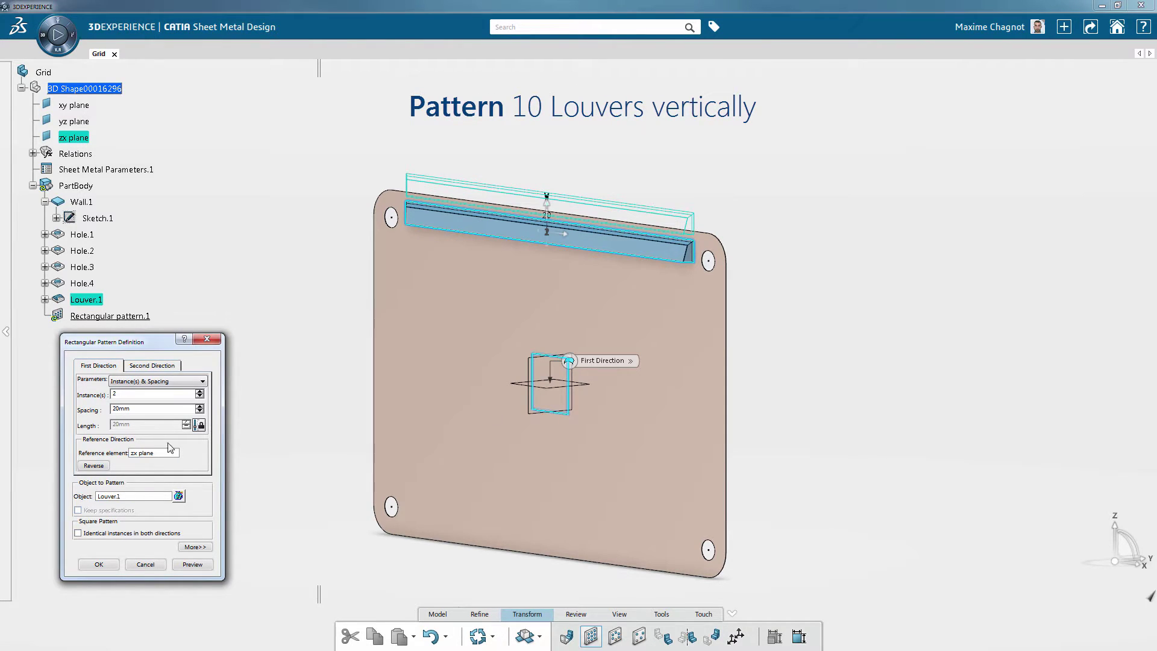
pyautogui.click(87, 466)
pyautogui.click(172, 381)
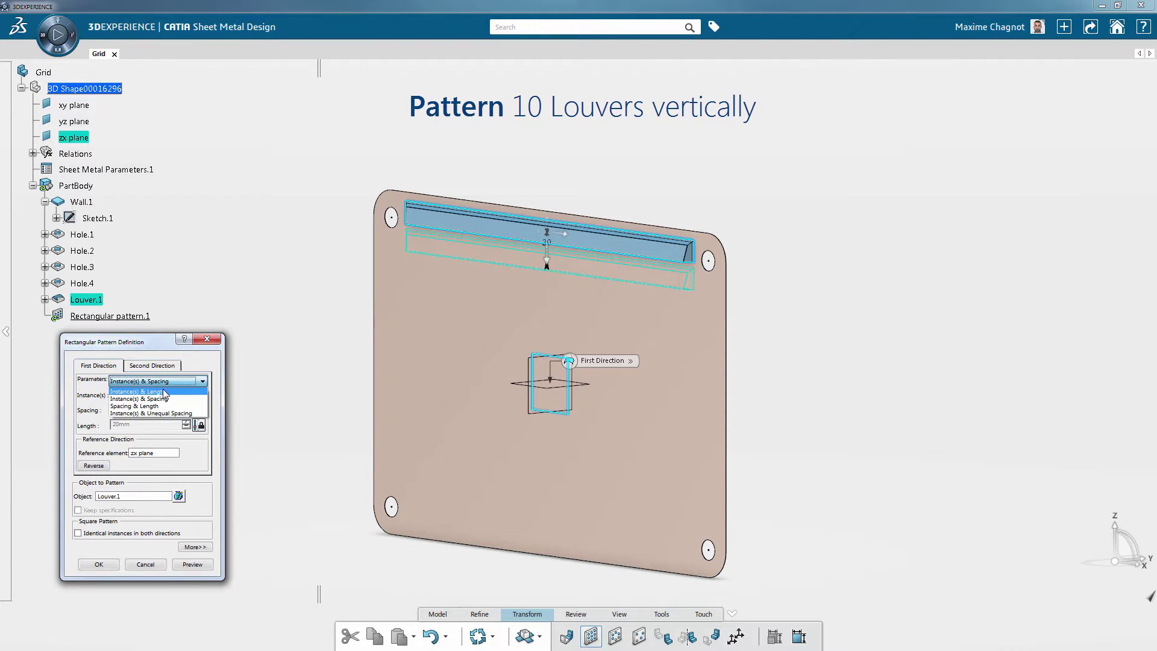
pyautogui.click(139, 389)
pyautogui.write('220')
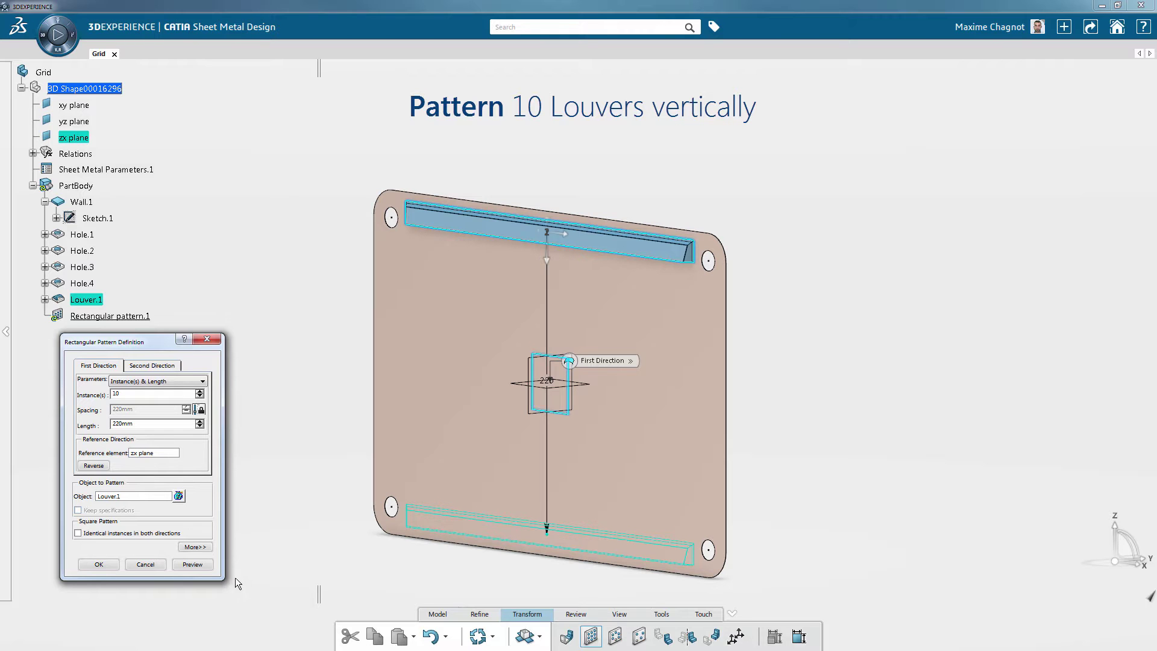
pyautogui.click(193, 565)
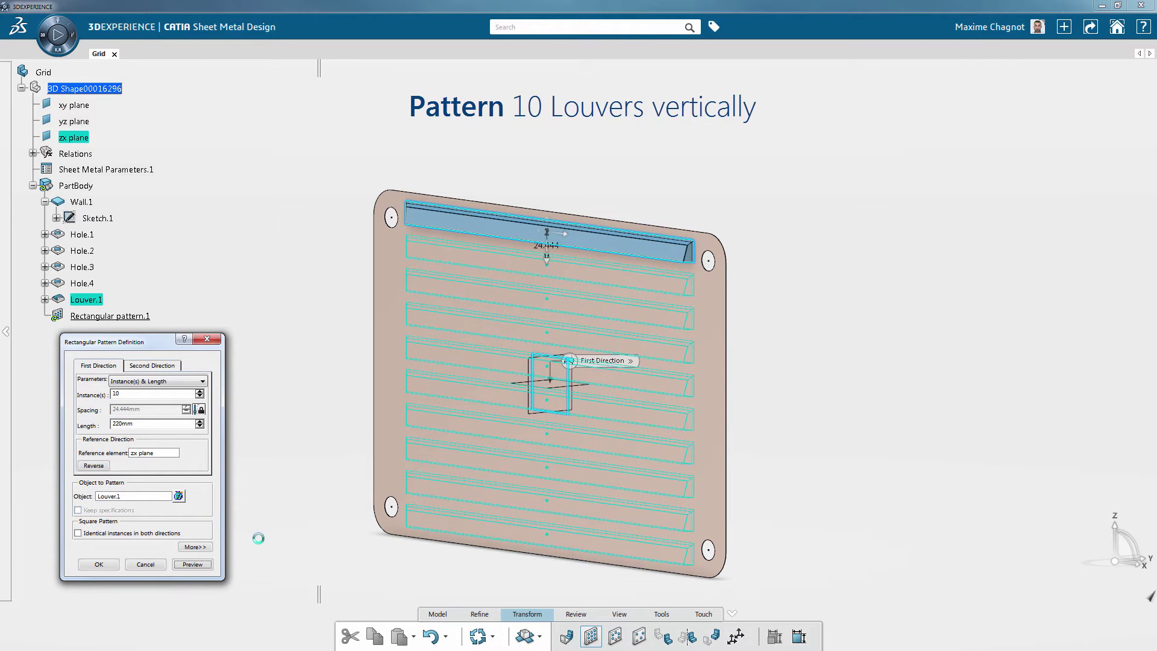
pyautogui.click(98, 565)
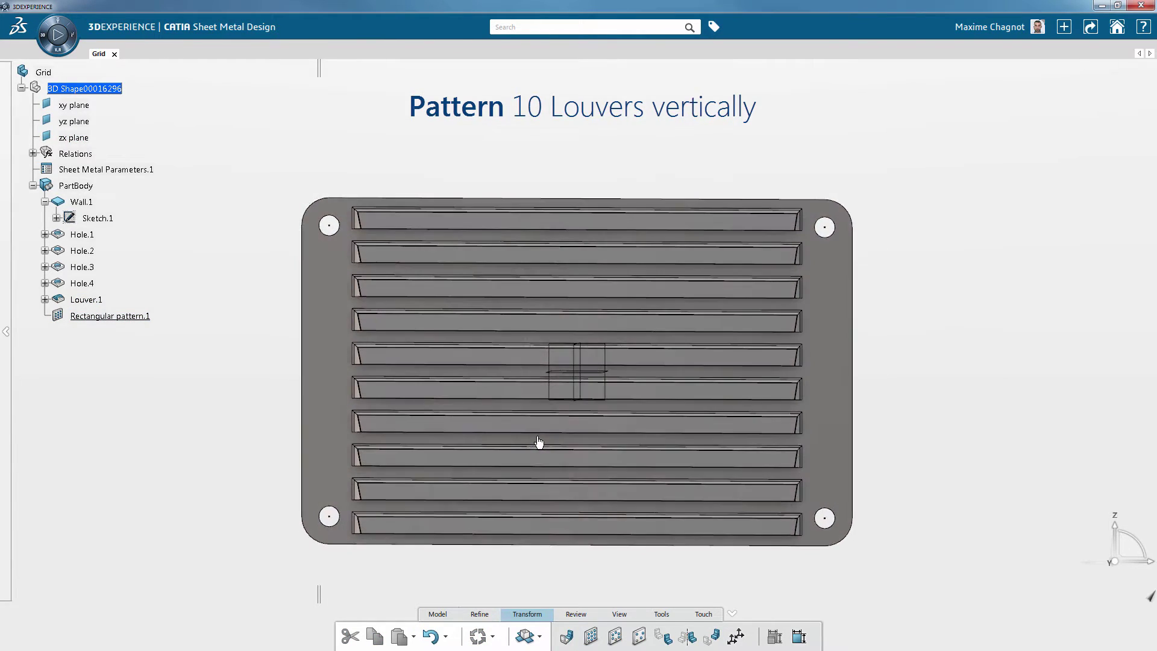
pyautogui.moveTo(539, 443); pyautogui.dragTo(262, 423, button='middle')
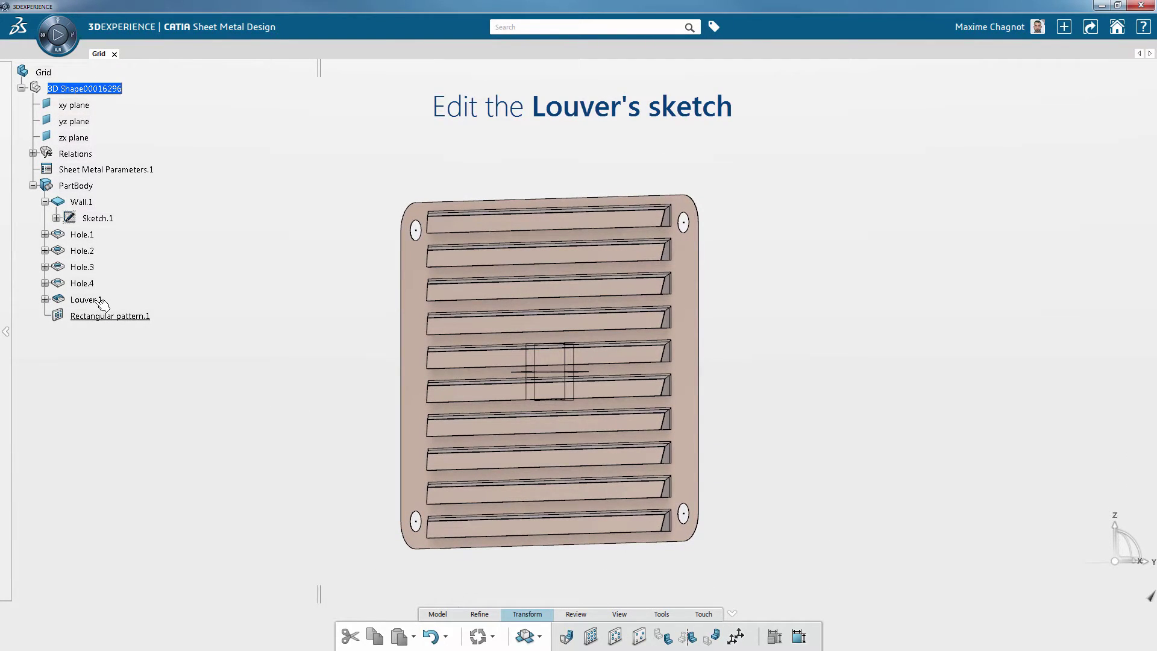
# Edit Louver.1's Sketch.6 to add 7.5 mm corner fillets on both top rectangle corners
pyautogui.click(46, 299)
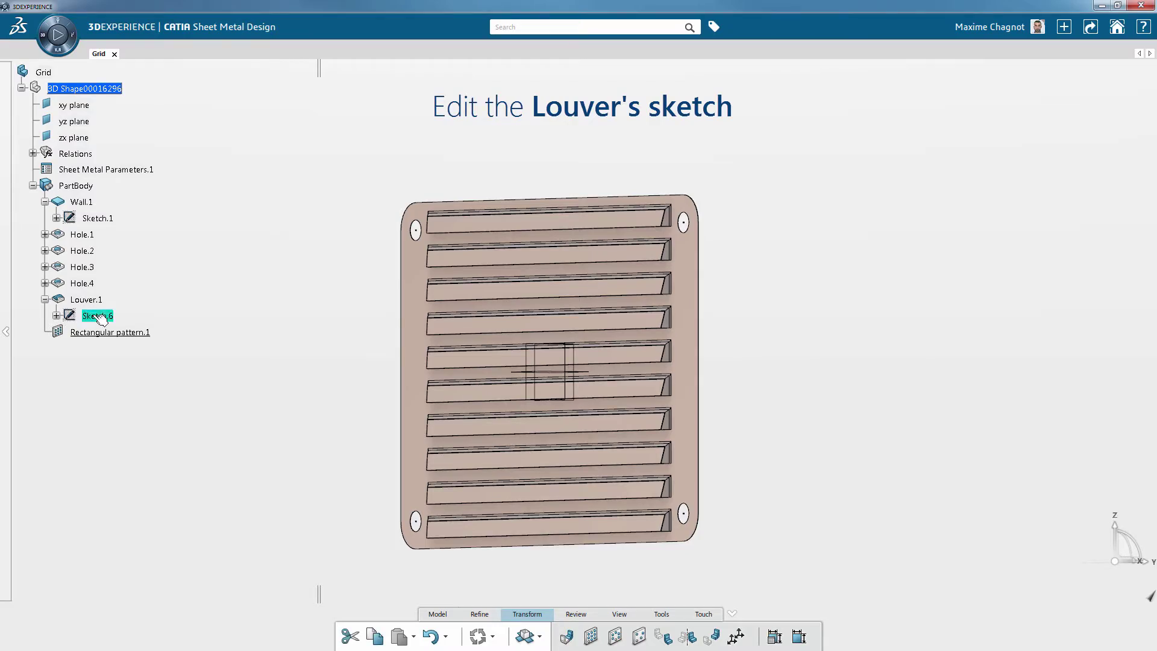
pyautogui.doubleClick(100, 317)
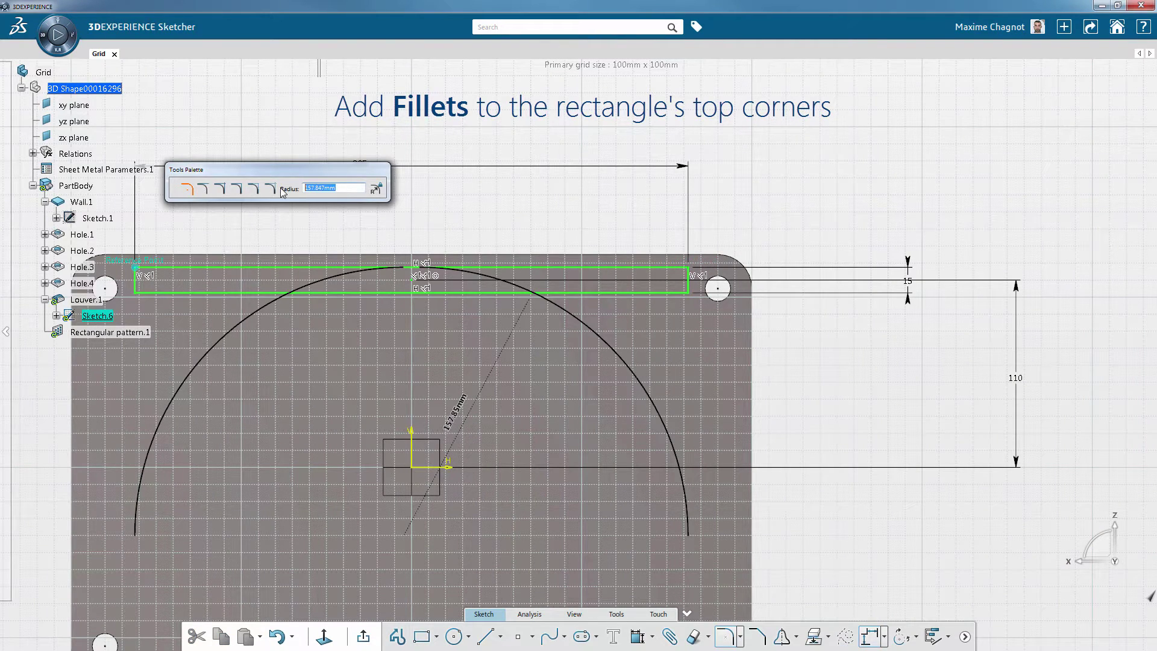
pyautogui.write('7.5')
pyautogui.press('Return')
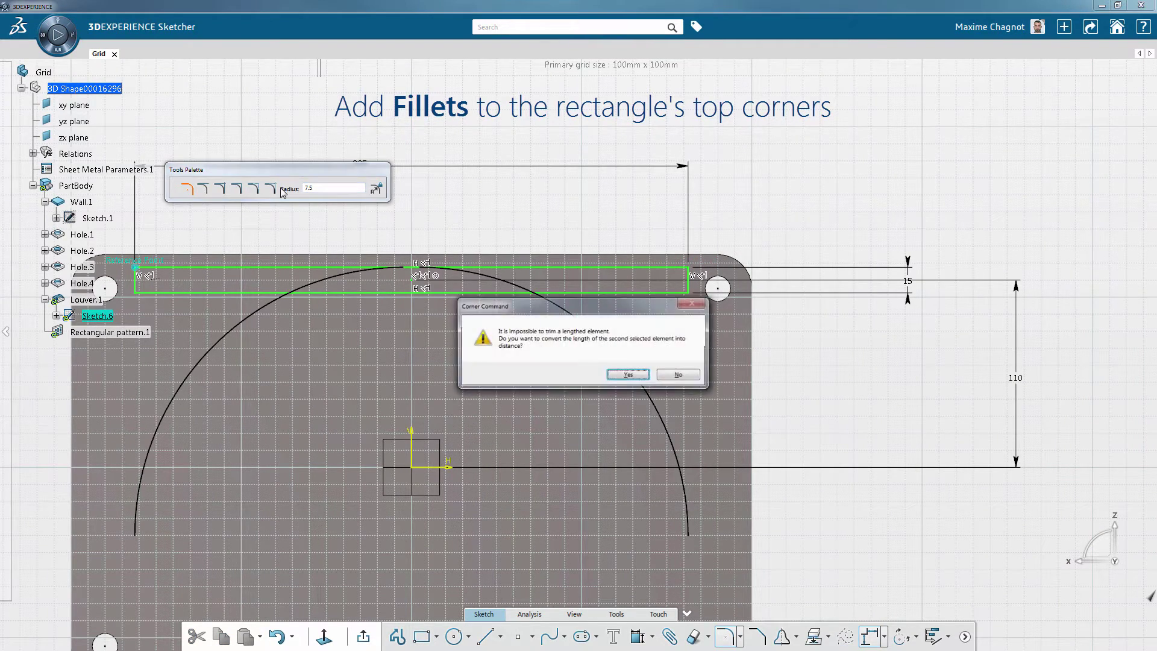
pyautogui.press('Return')
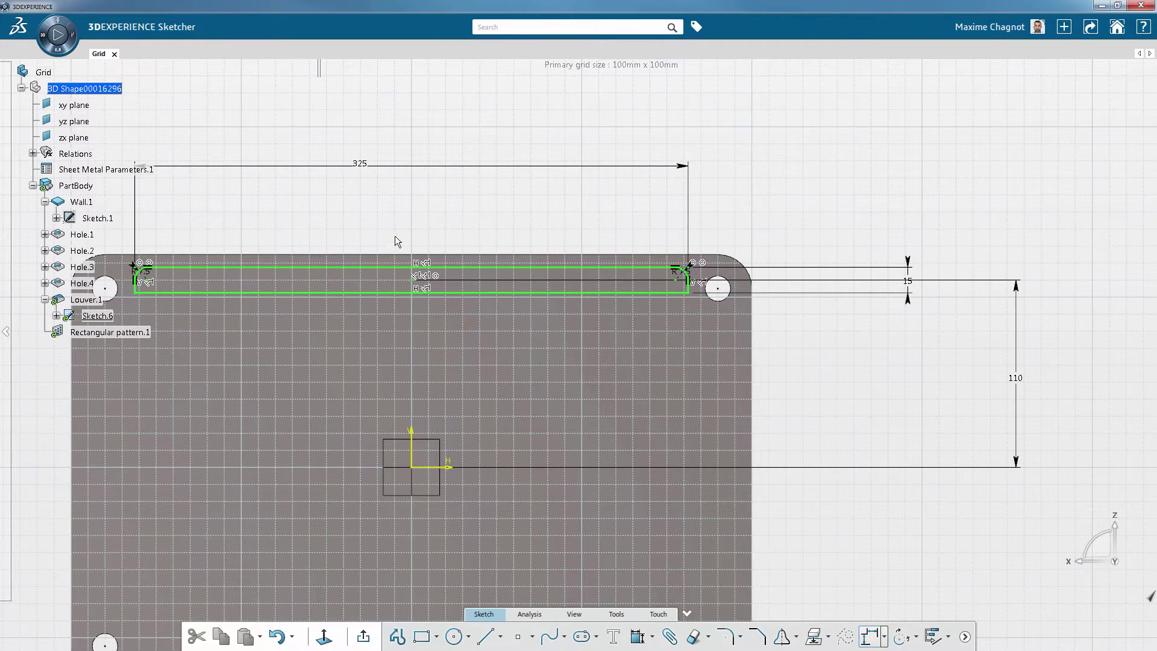
pyautogui.moveTo(308, 484); pyautogui.dragTo(307, 475, button='middle')
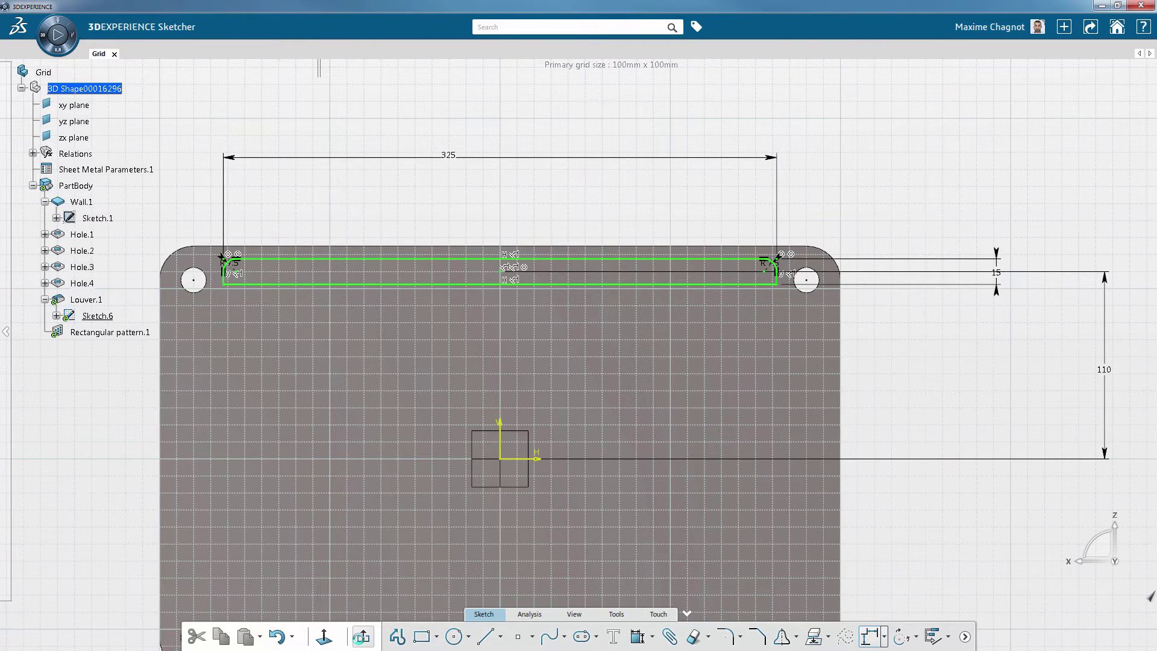
pyautogui.click(361, 638)
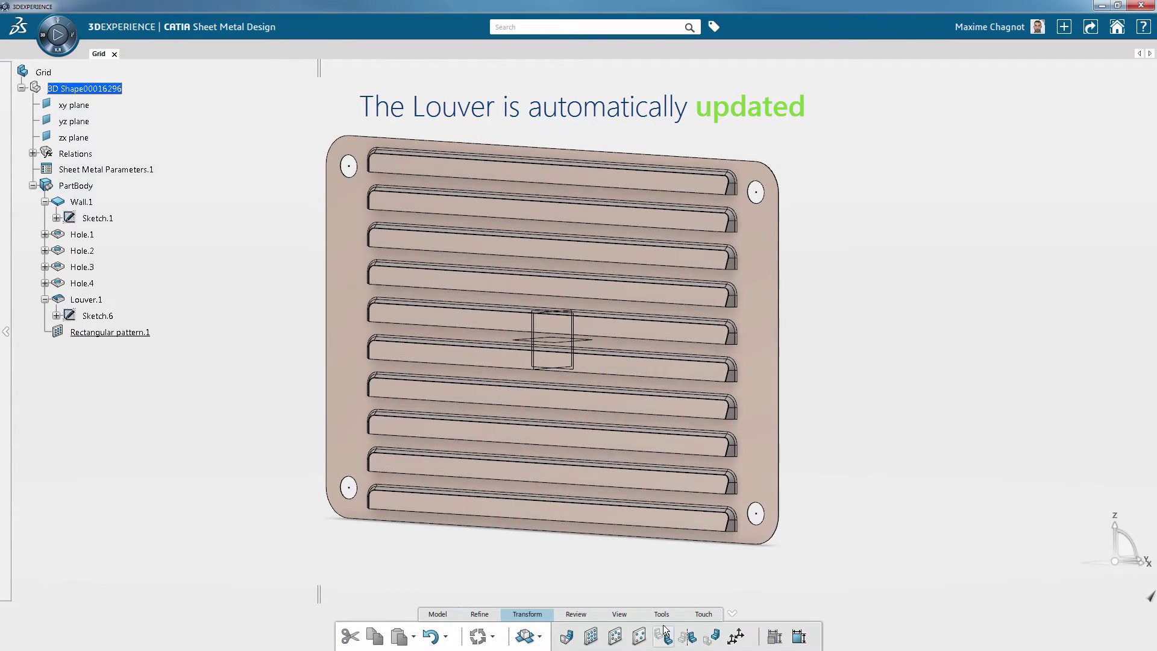
# Switch the view to perspective projection and orbit to the plate's other oblique side
pyautogui.click(630, 617)
pyautogui.click(587, 636)
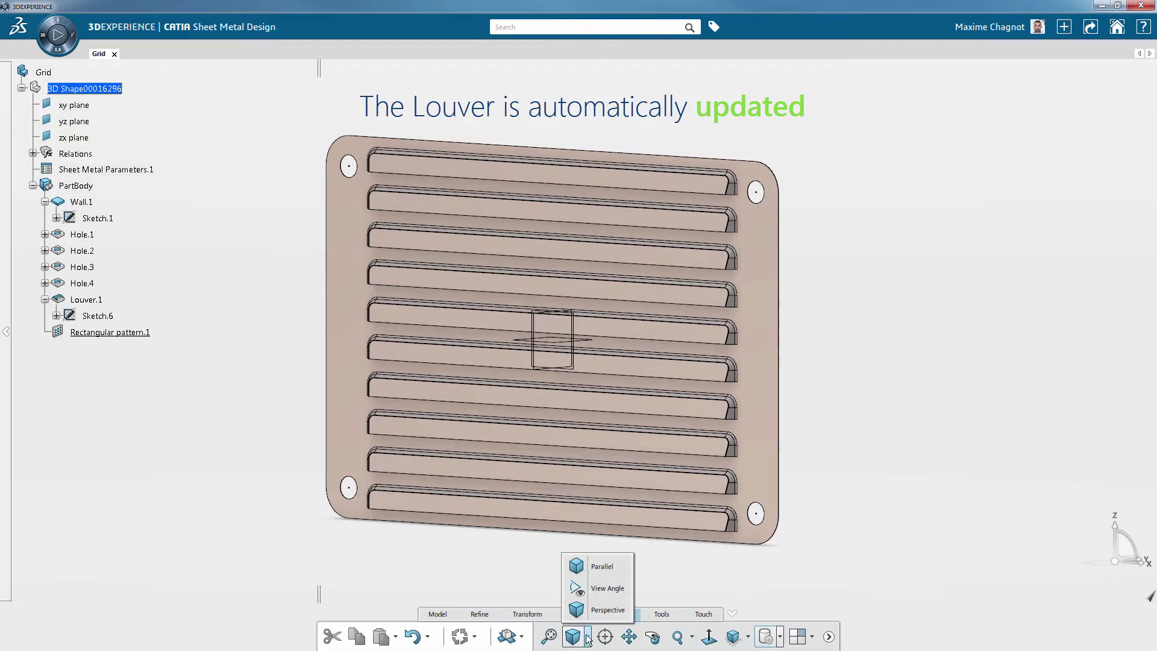
pyautogui.click(577, 610)
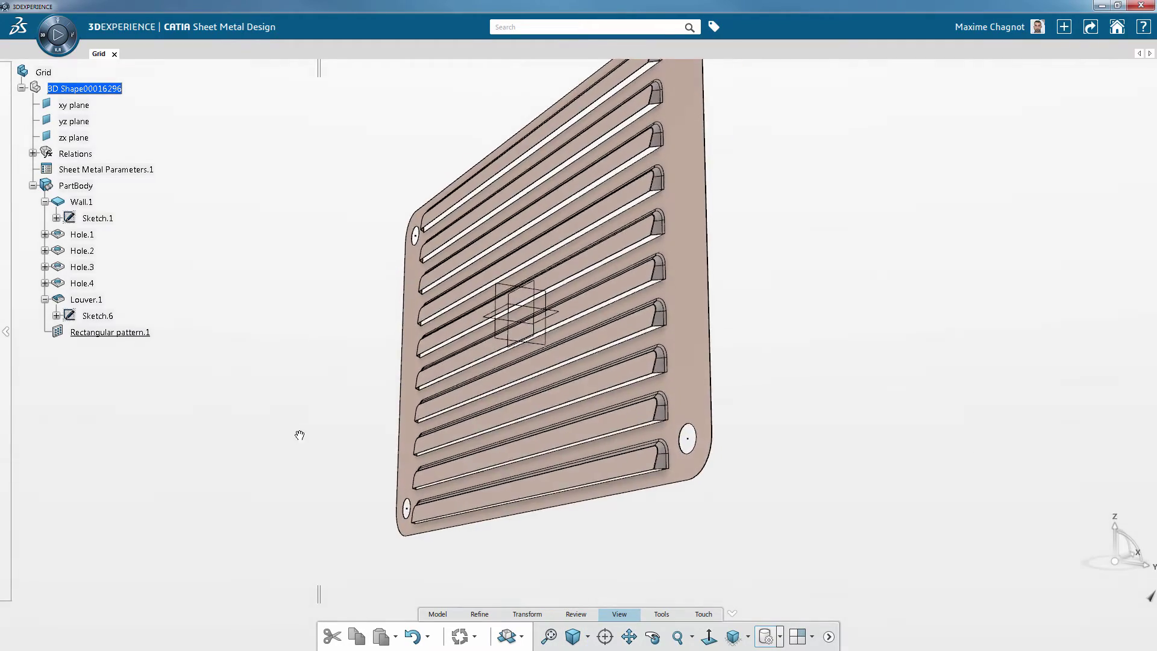
pyautogui.moveTo(286, 433)
pyautogui.mouseDown(button='middle')
pyautogui.moveTo(304, 408)
pyautogui.moveTo(651, 496)
pyautogui.moveTo(437, 419)
pyautogui.moveTo(326, 419)
pyautogui.mouseUp(button='middle')
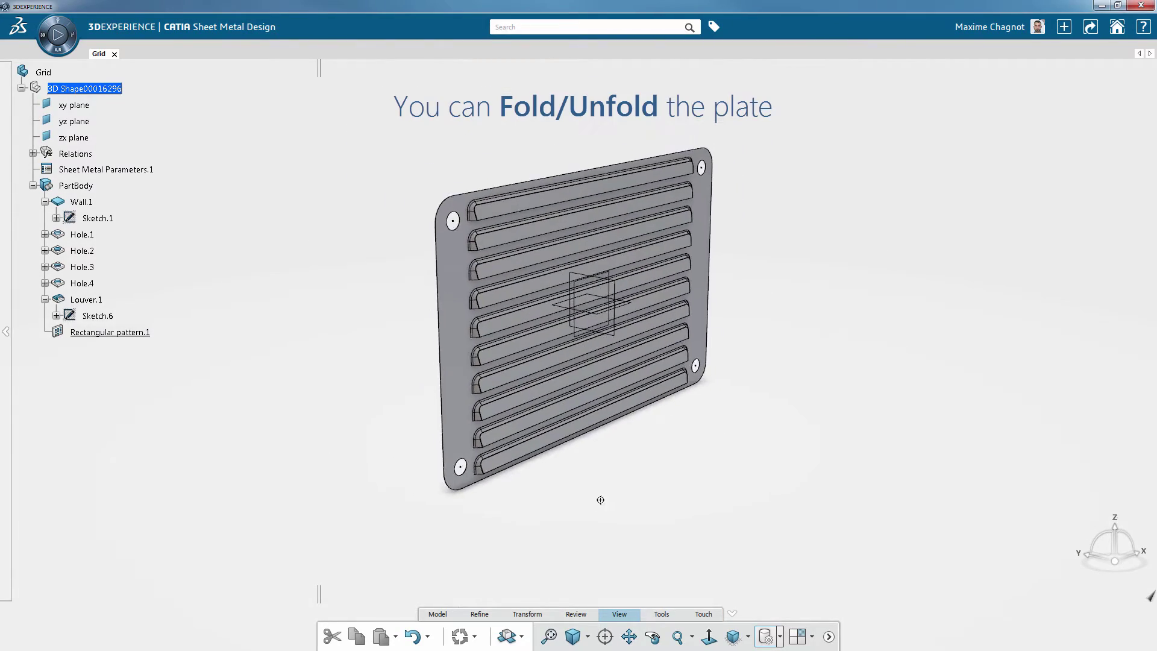
pyautogui.moveTo(571, 487); pyautogui.dragTo(641, 505, button='middle')
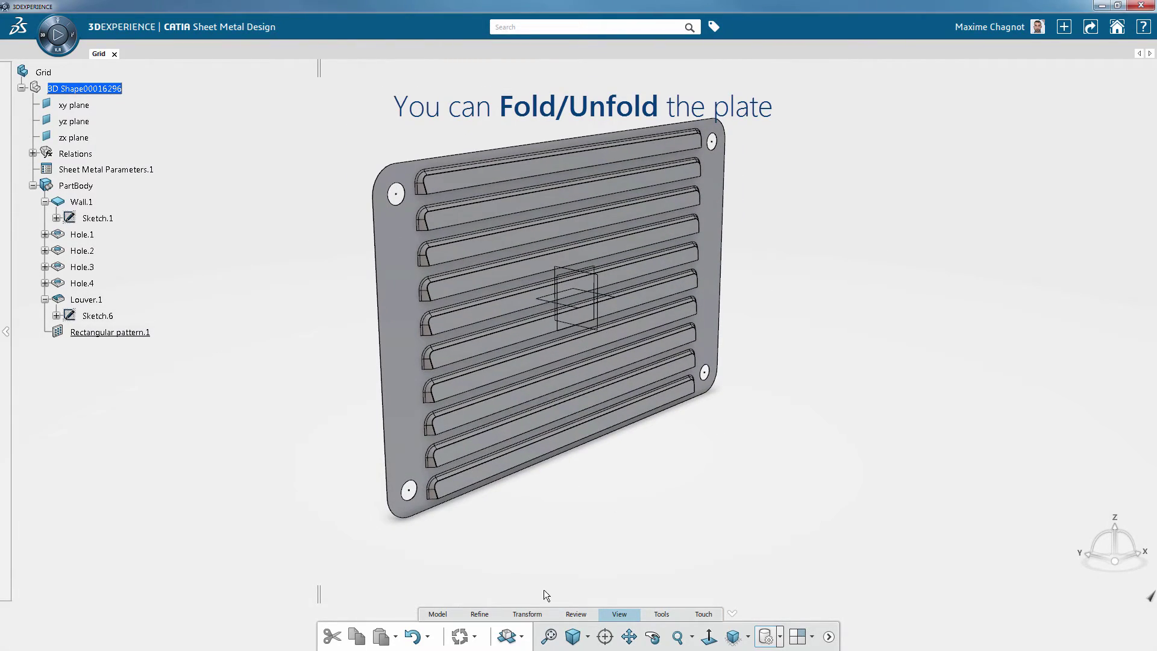
# Unfold the plate flat, then fold it back to show the ten formed louvers
pyautogui.click(507, 636)
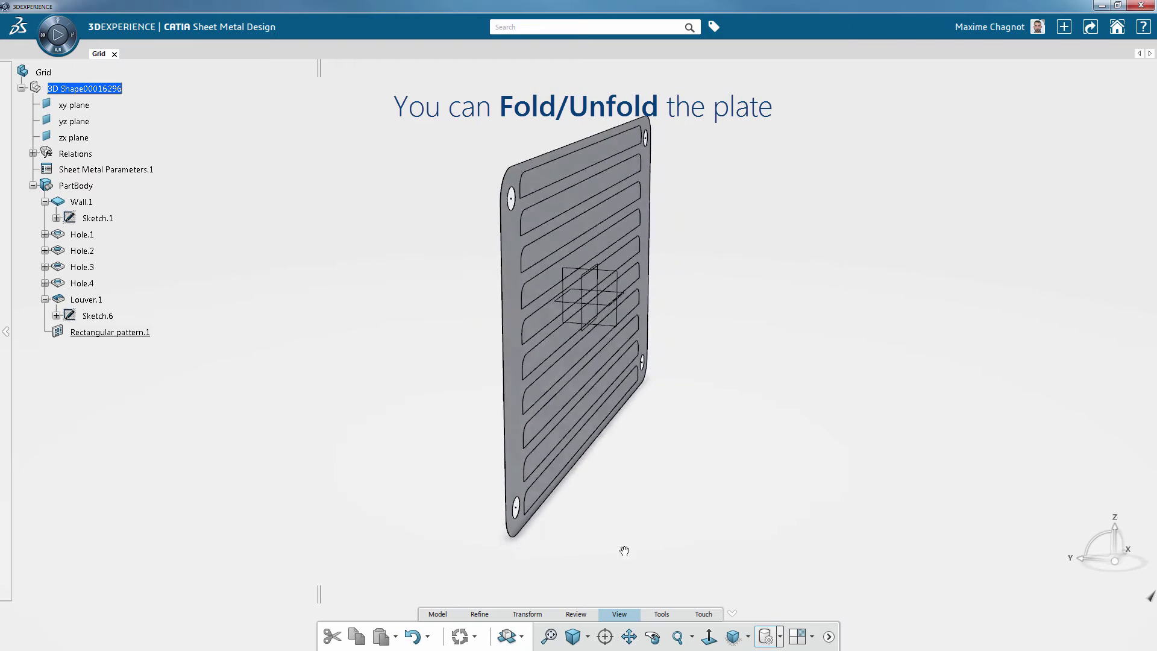
pyautogui.moveTo(451, 554)
pyautogui.mouseDown(button='middle')
pyautogui.moveTo(689, 504)
pyautogui.moveTo(524, 553)
pyautogui.moveTo(509, 597)
pyautogui.mouseUp(button='middle')
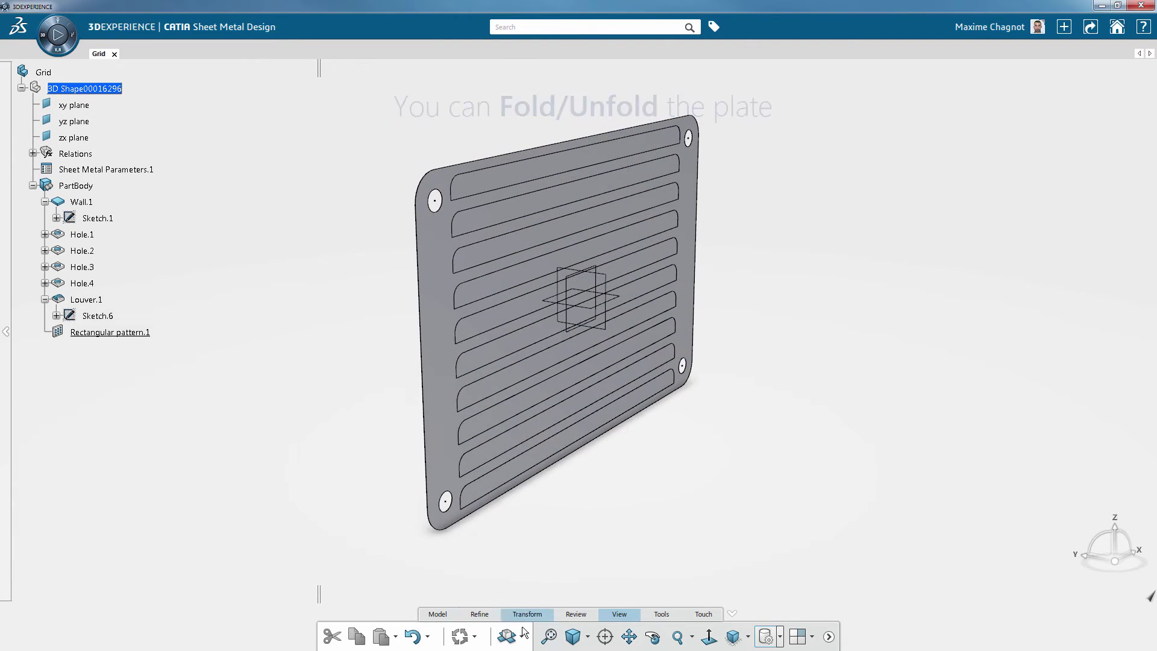
pyautogui.click(507, 636)
pyautogui.moveTo(586, 546); pyautogui.dragTo(585, 515, button='middle')
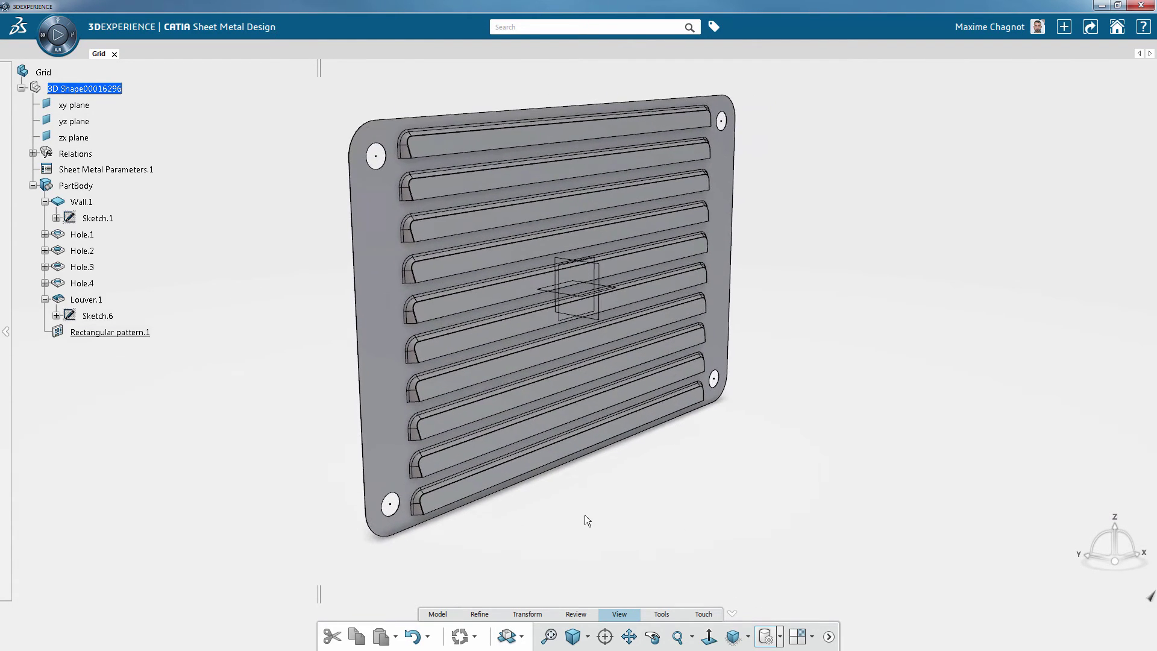